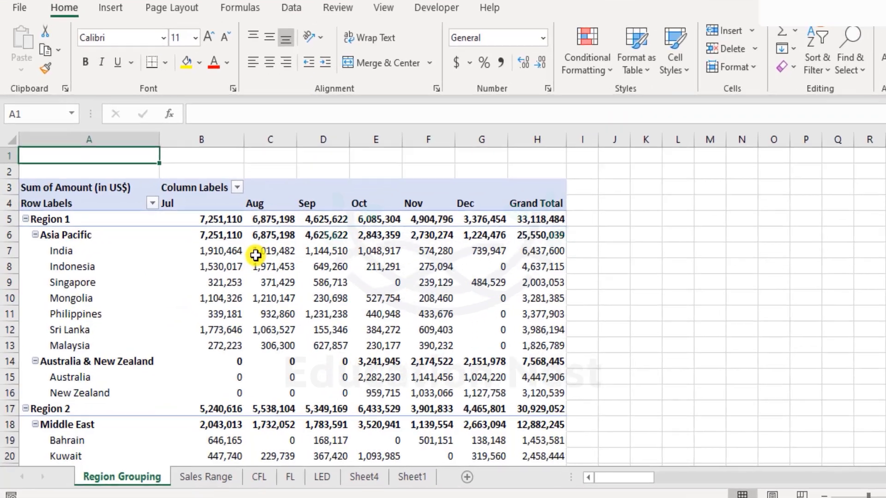
Step: Insert slicers for the Region, Country and Transaction Date fields of the pivot table
left_click(237, 267)
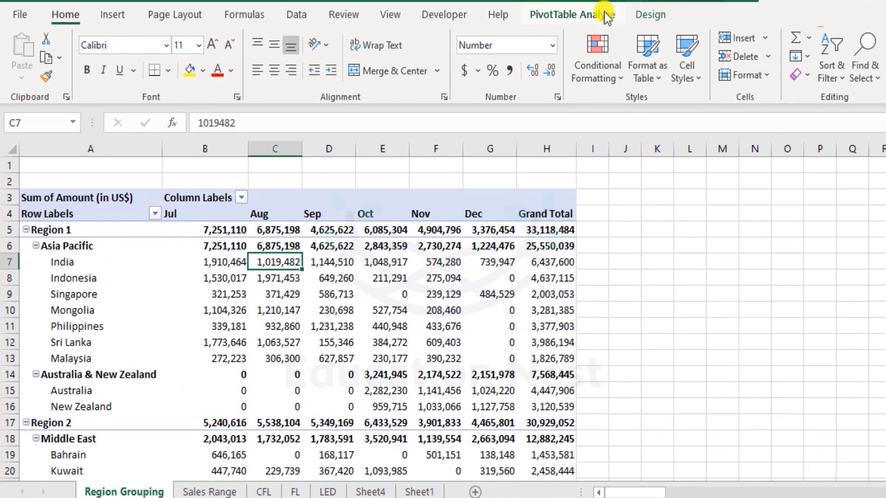
left_click(607, 17)
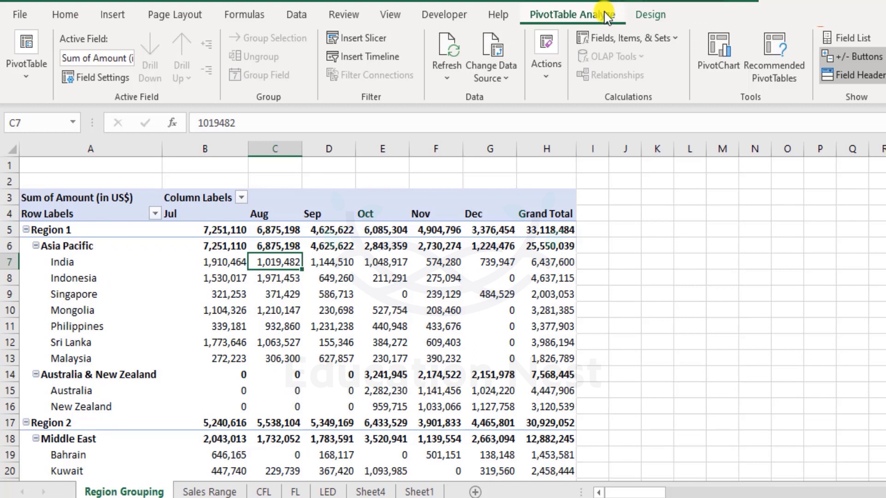
left_click(383, 36)
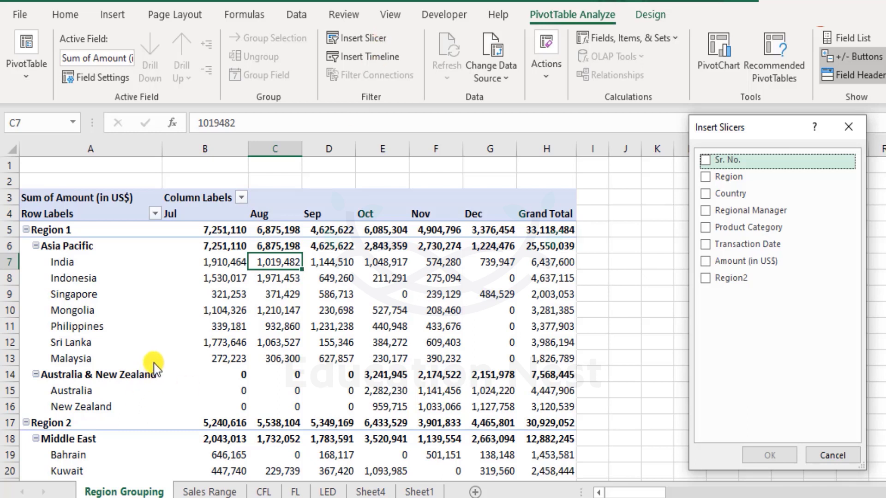
left_click(711, 177)
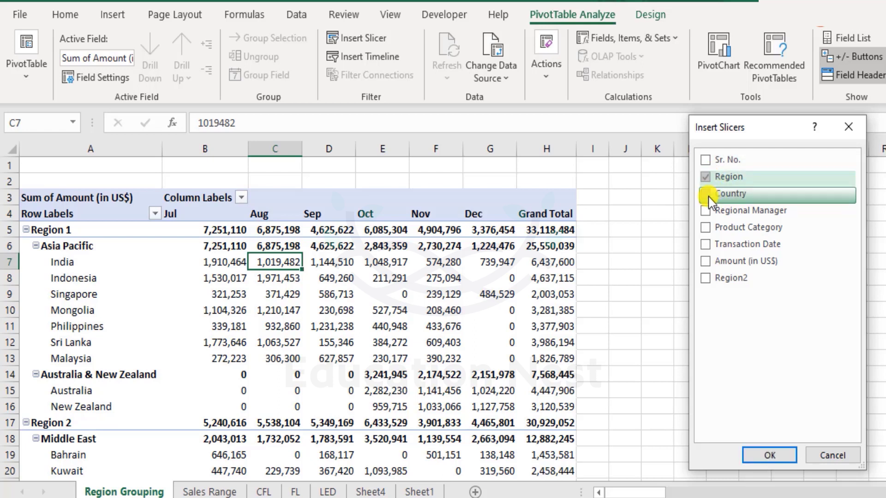
left_click(709, 195)
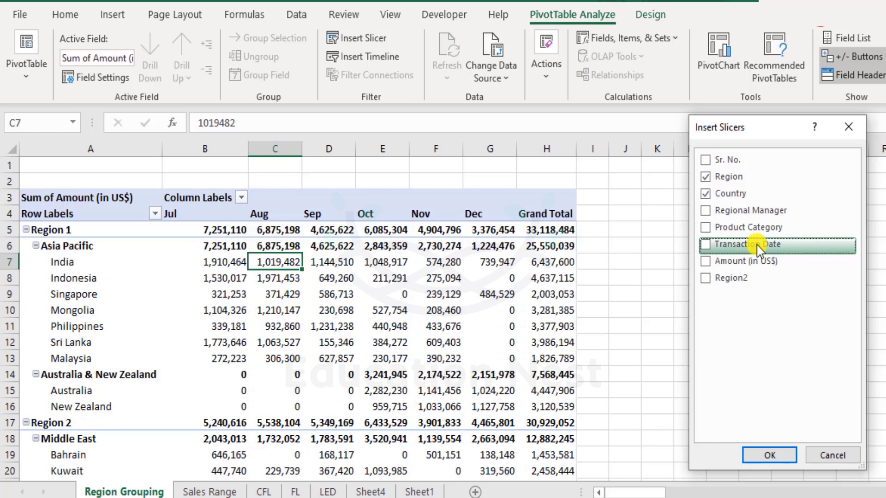
left_click(704, 249)
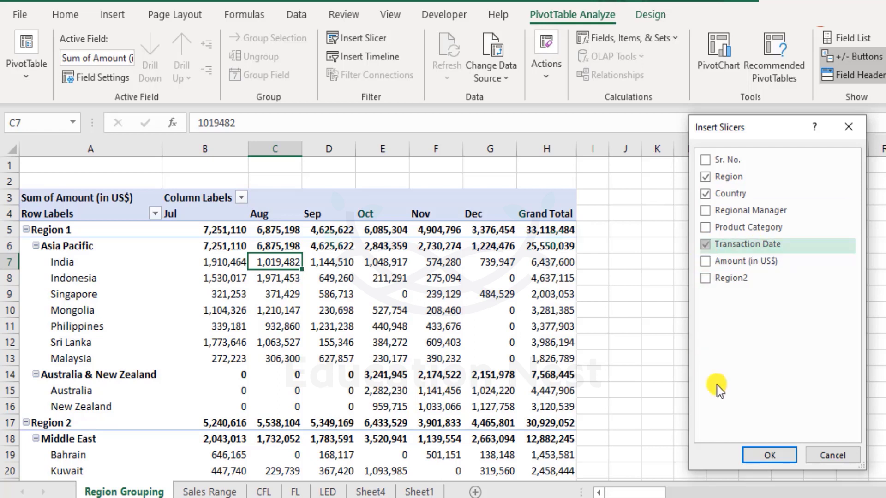
left_click(769, 455)
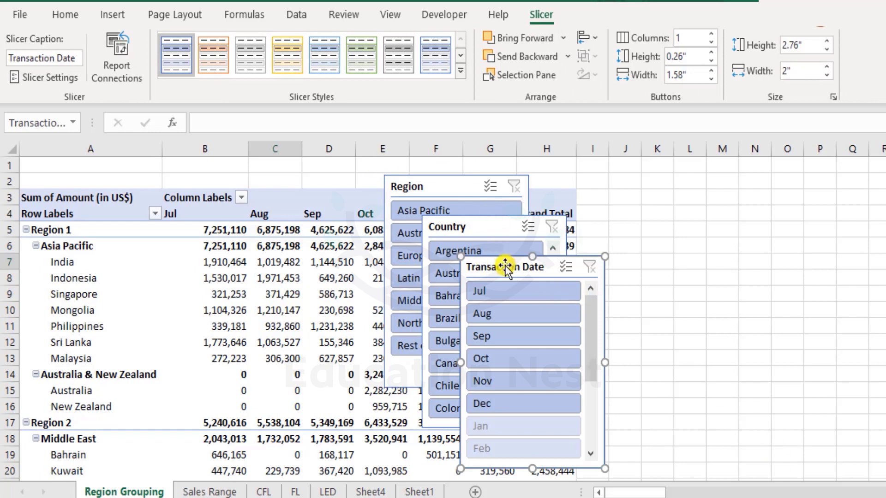
Step: Arrange the slicers beside the pivot table, with Region and Country side by side and Transaction Date below Region, collapsing the ribbon for space
left_click_drag(506, 264, 836, 273)
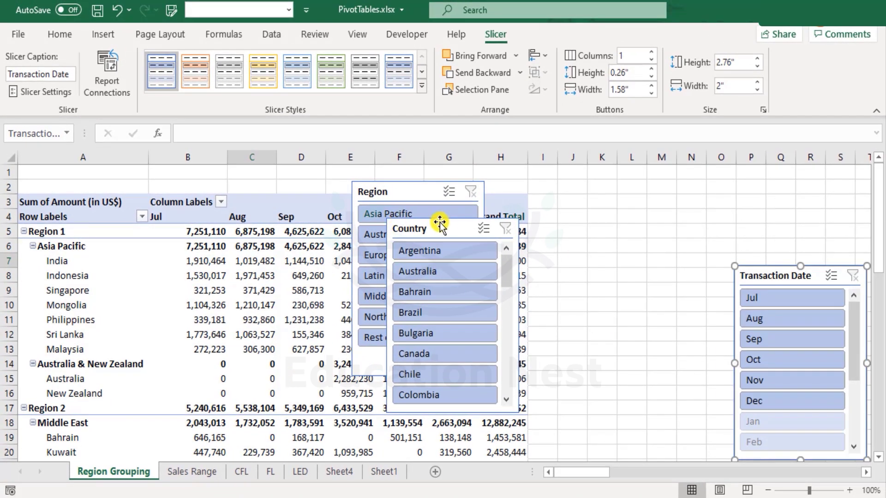
left_click_drag(440, 224, 653, 175)
left_click_drag(401, 184, 584, 178)
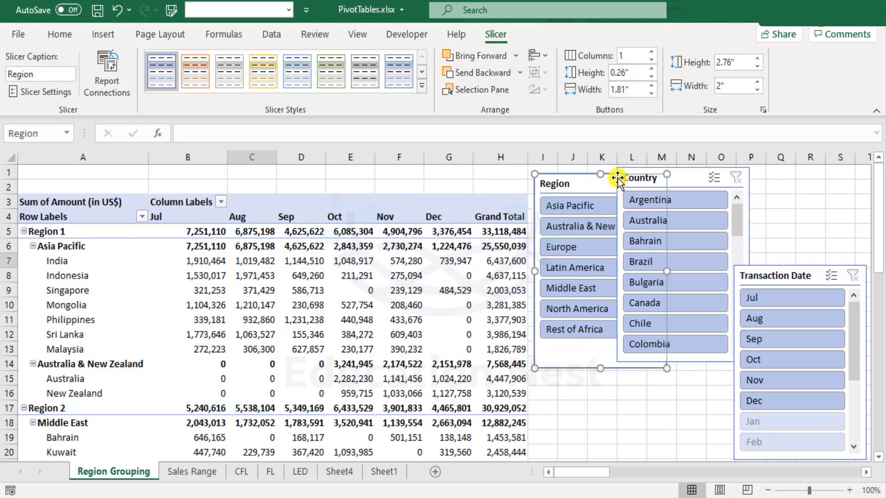
left_click(876, 115)
left_click_drag(682, 109, 737, 112)
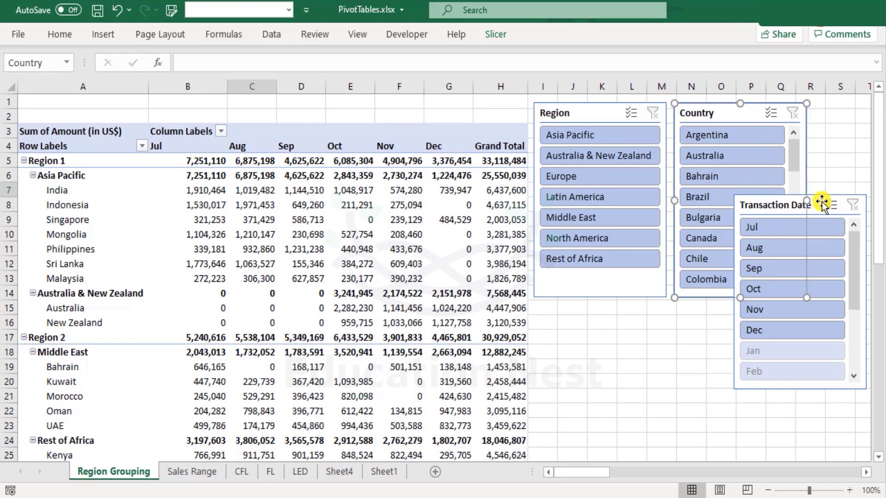
left_click_drag(761, 206, 664, 309)
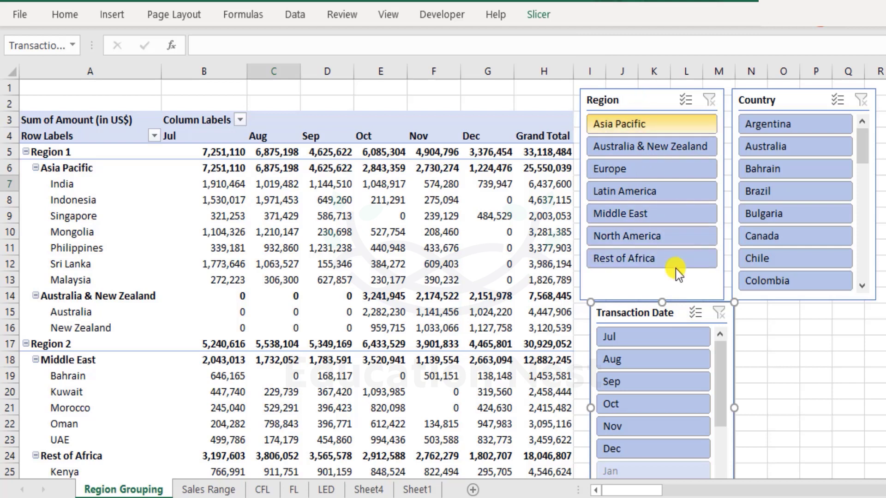
Step: Filter the pivot table to the Asia Pacific region only, using the Region slicer
left_click_drag(863, 142, 845, 121)
left_click_drag(721, 357, 717, 339)
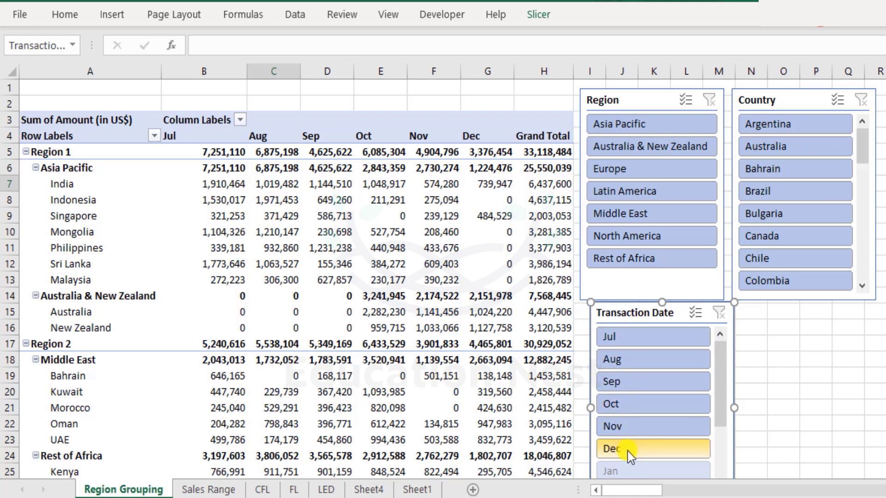
mouse_move(718, 352)
left_mouse_down()
mouse_move(720, 459)
mouse_move(719, 339)
left_mouse_up()
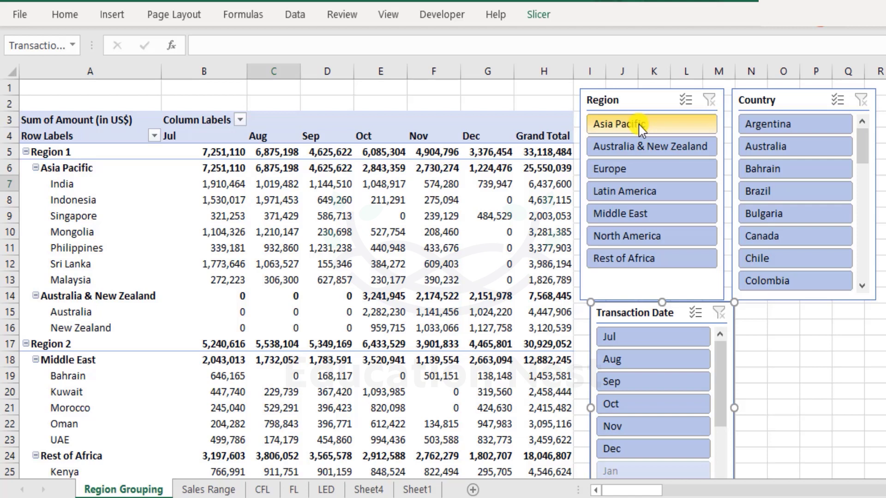
left_click(675, 126)
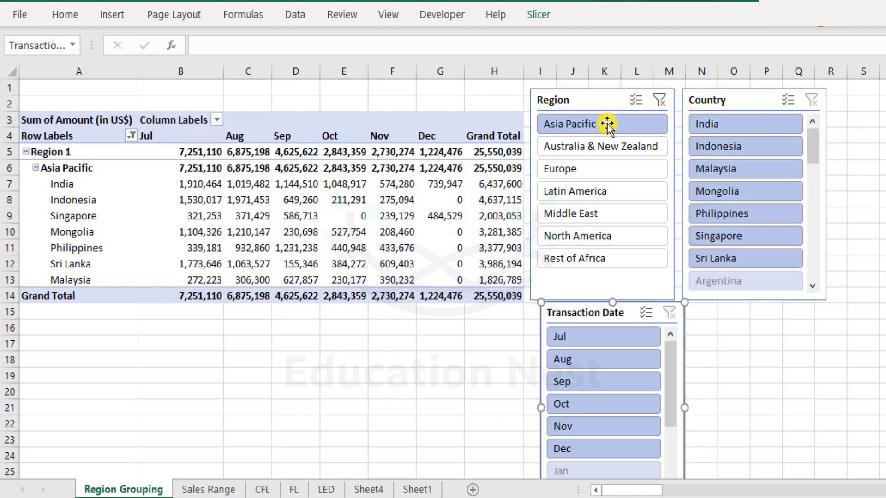
left_click_drag(812, 137, 815, 110)
Step: Filter the pivot table to Europe and Asia Pacific together with the Region slicer, and check the countries in the Country slicer
left_click(599, 171)
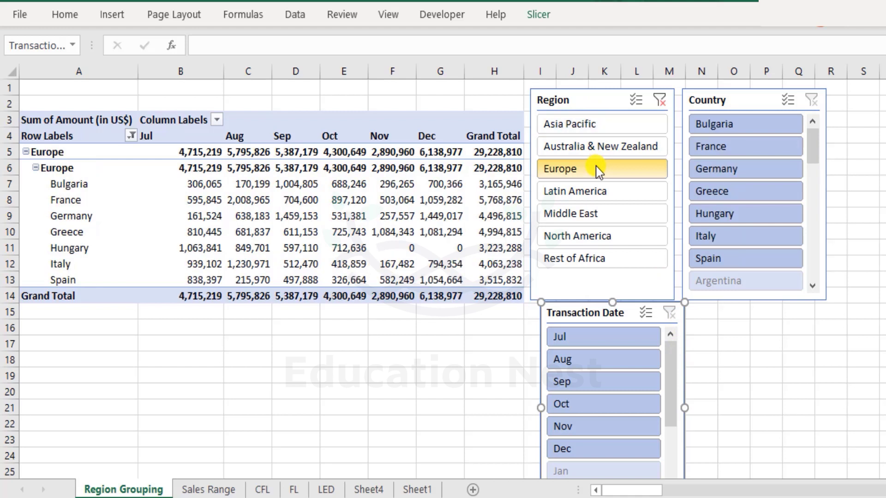
left_click(605, 126, "ctrl")
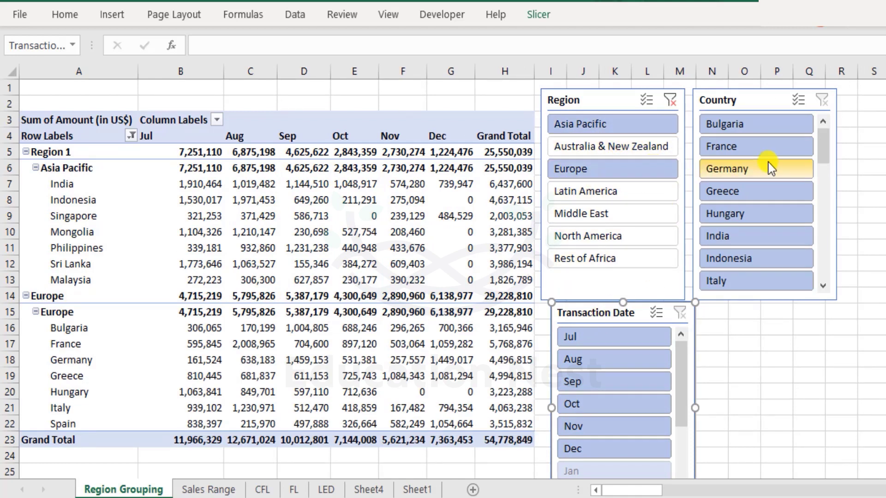
left_click_drag(825, 138, 845, 277)
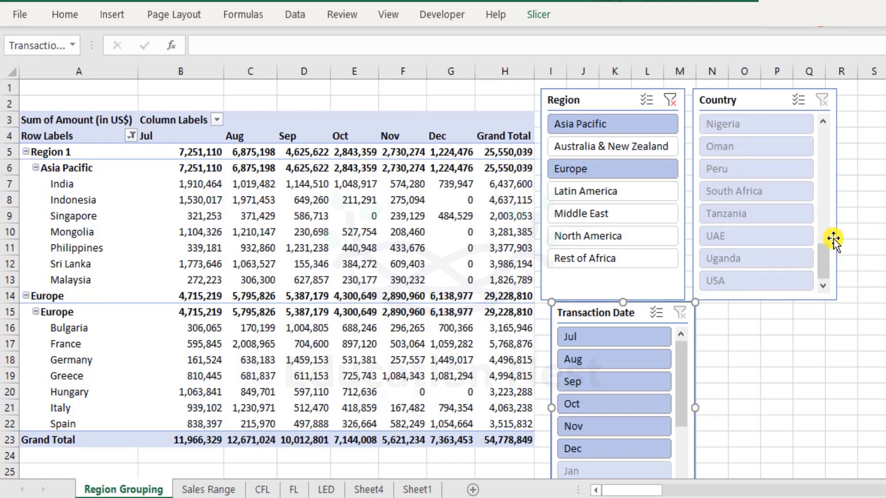
left_click_drag(830, 267, 820, 120)
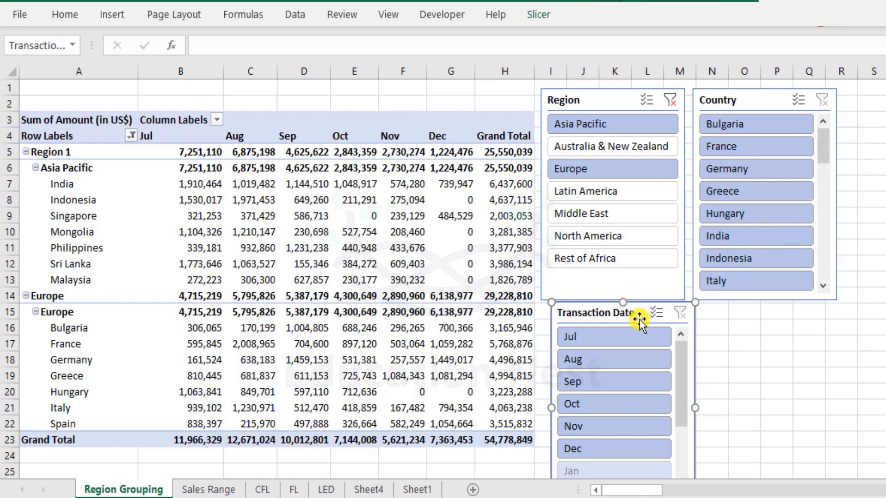
Step: Filter the pivot table to Oct, Nov and Dec using a multiple selection in the Transaction Date slicer
left_click_drag(597, 444, 601, 402)
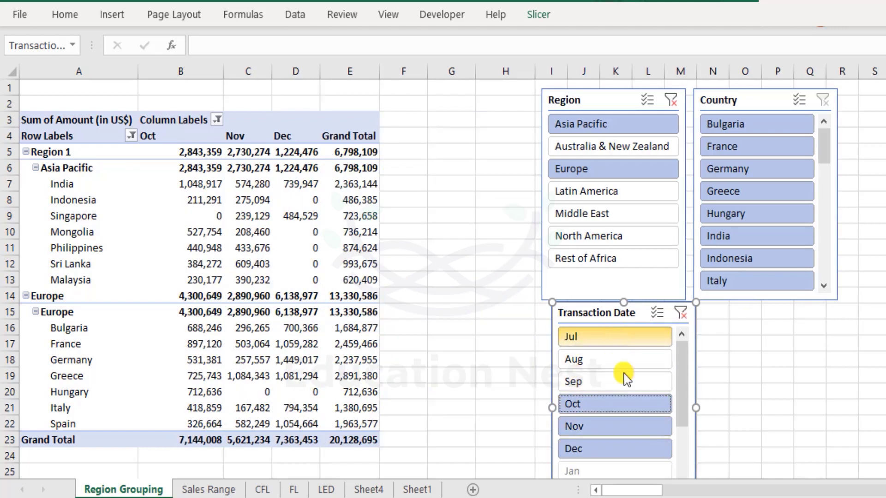
left_click(616, 444)
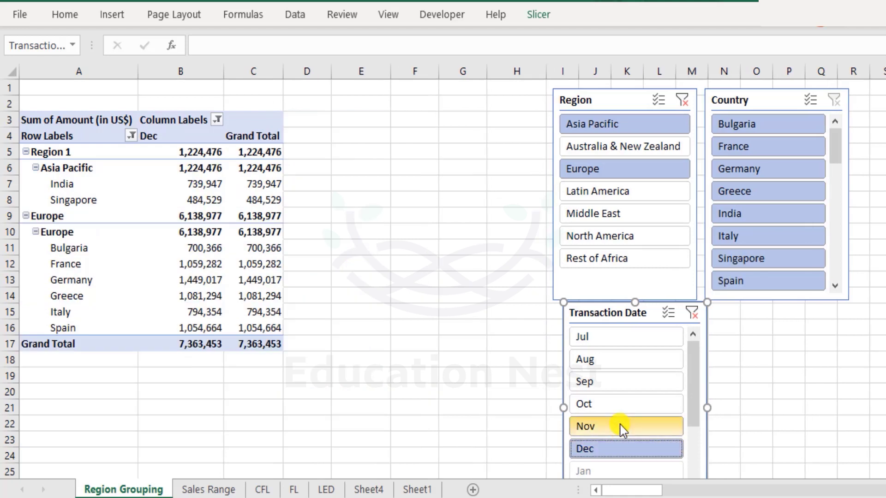
left_click(620, 425, "ctrl")
left_click(616, 405, "ctrl")
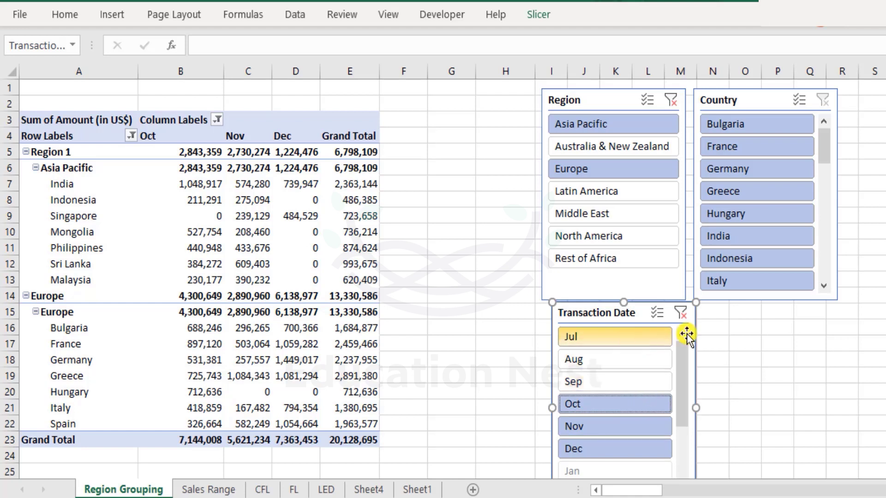
Step: Select the whole range Jul to Dec in the Transaction Date slicer and Asia Pacific to Rest of Africa in the Region slicer
left_click(631, 337)
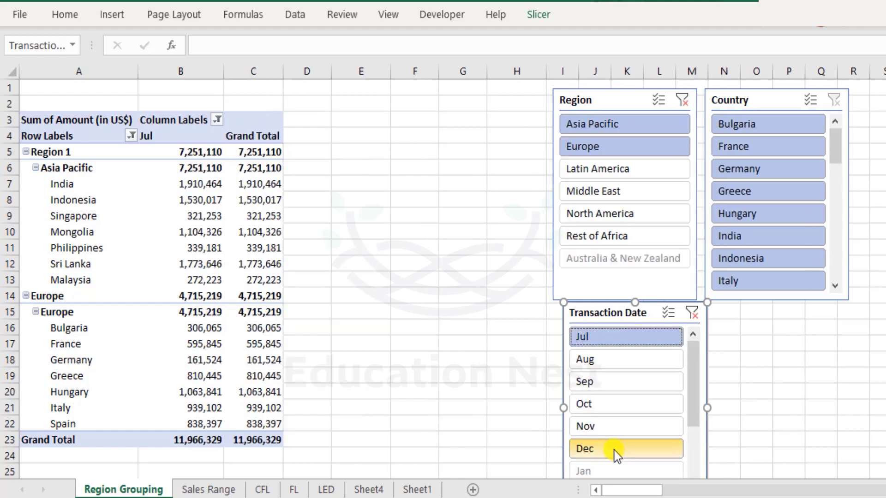
left_click(613, 449, "shift")
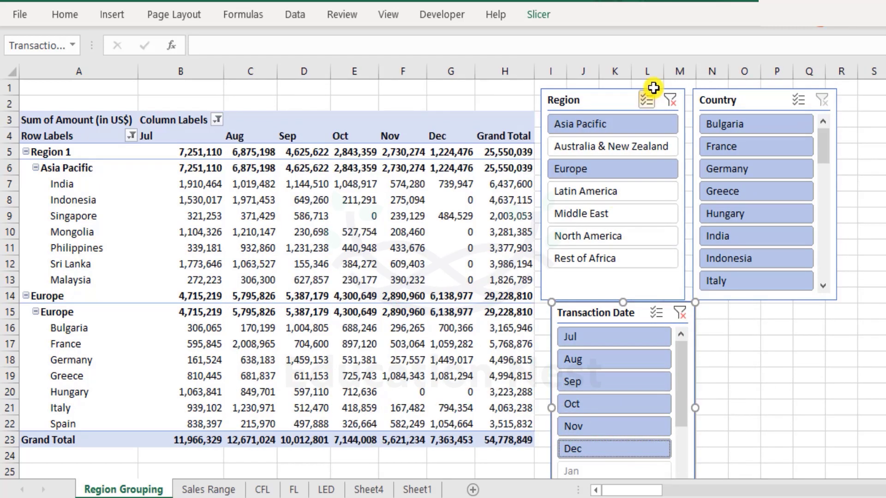
left_click(631, 131)
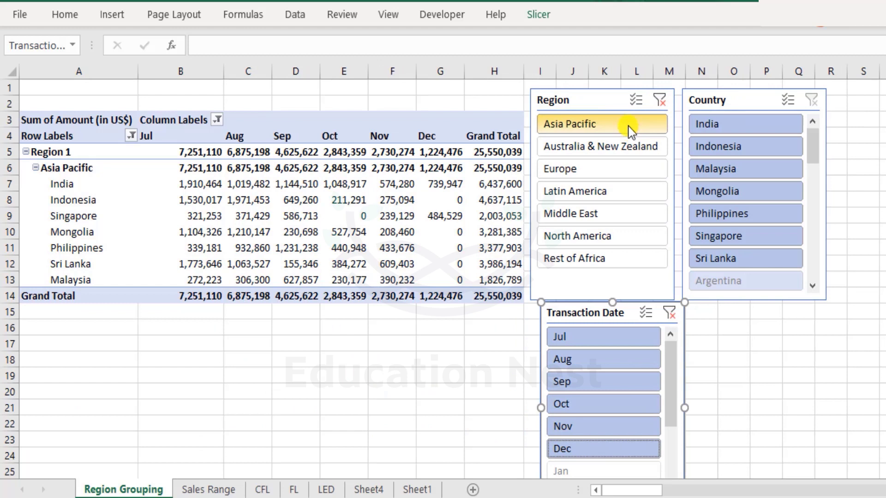
left_click(615, 259, "shift")
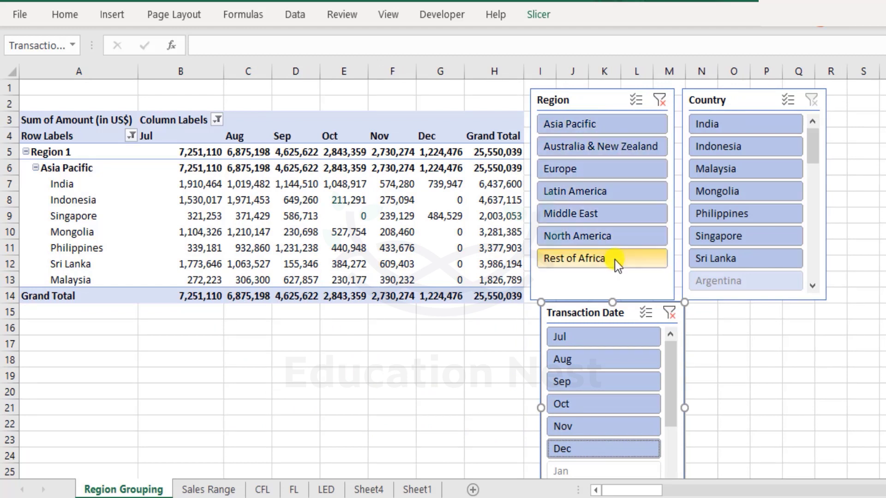
Step: Review the pivot table rows across all the regions with every region selected
left_click_drag(862, 140, 856, 122)
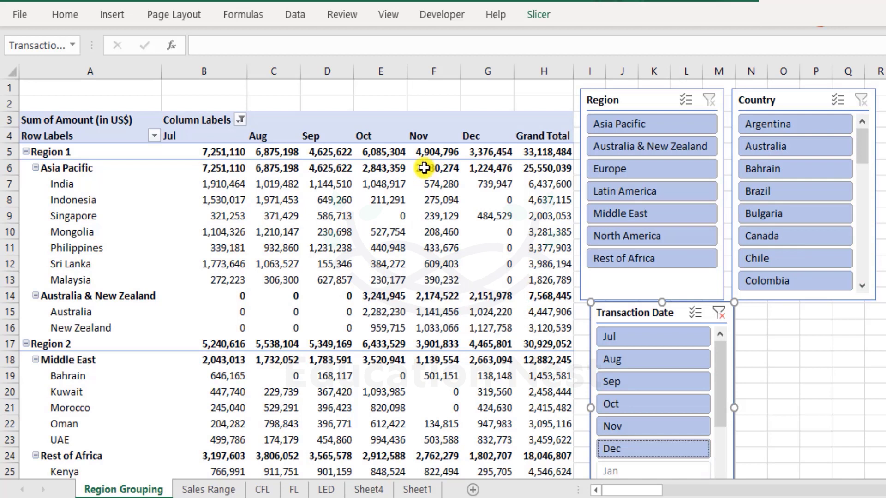
left_click(434, 116)
scroll(418, 295, "down", 4)
scroll(418, 299, "down", 7)
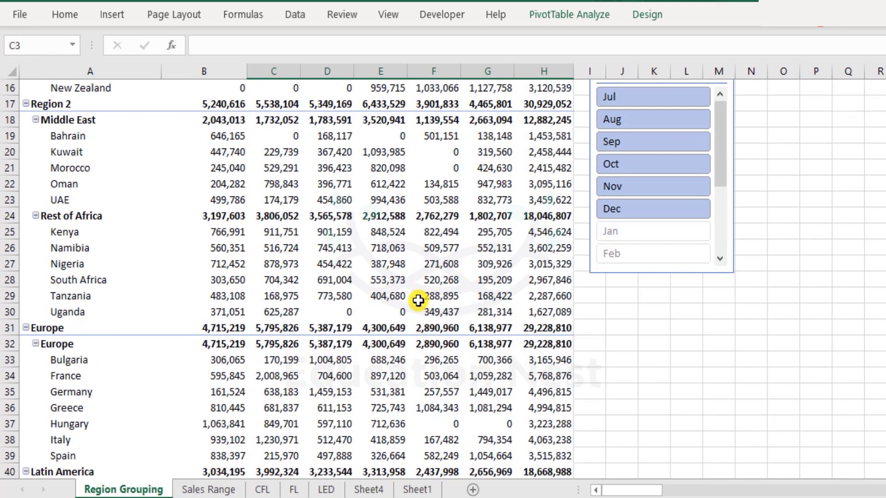
scroll(418, 300, "up", 7)
scroll(418, 300, "up", 4)
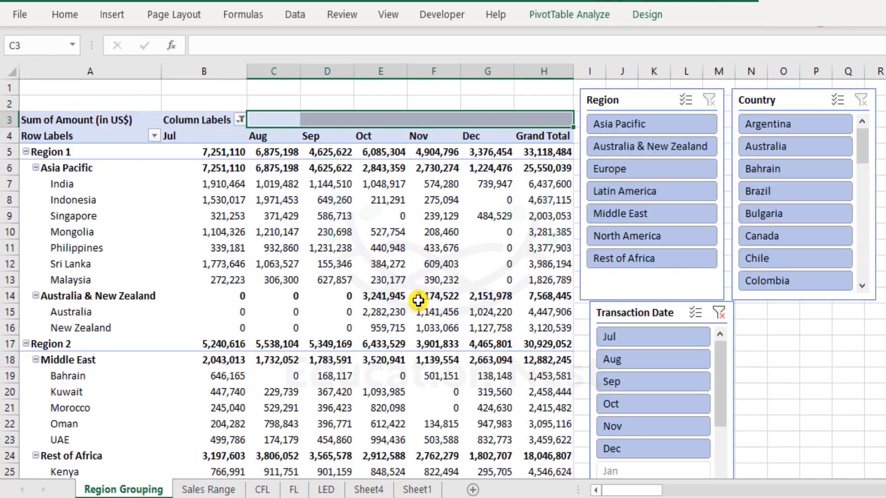
left_click(773, 365)
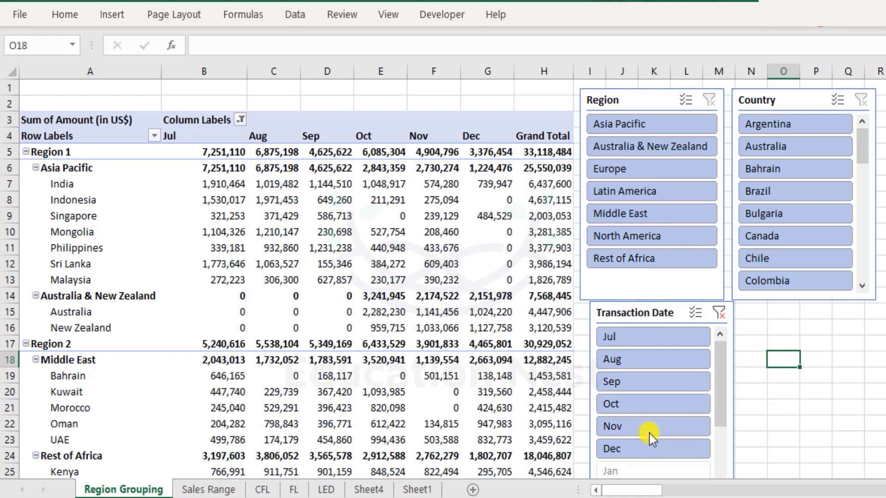
Step: Insert a Product Category slicer for the pivot table on the Region Grouping sheet
right_click(490, 199)
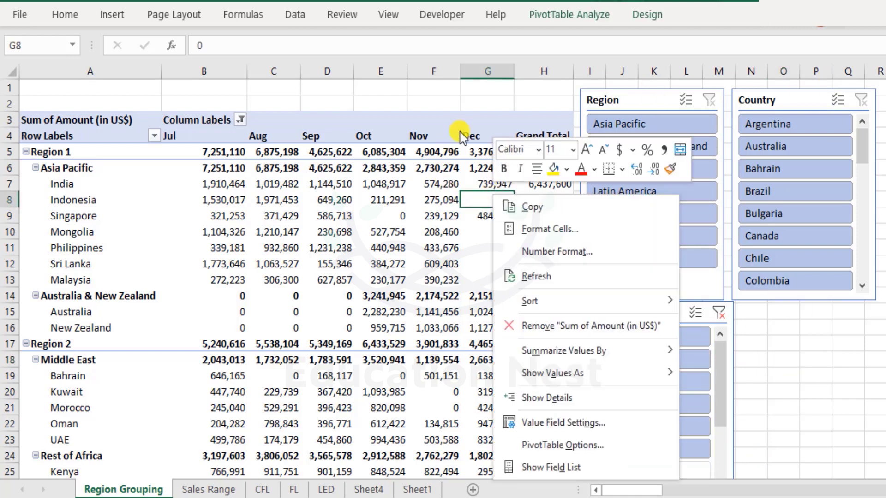
left_click(573, 18)
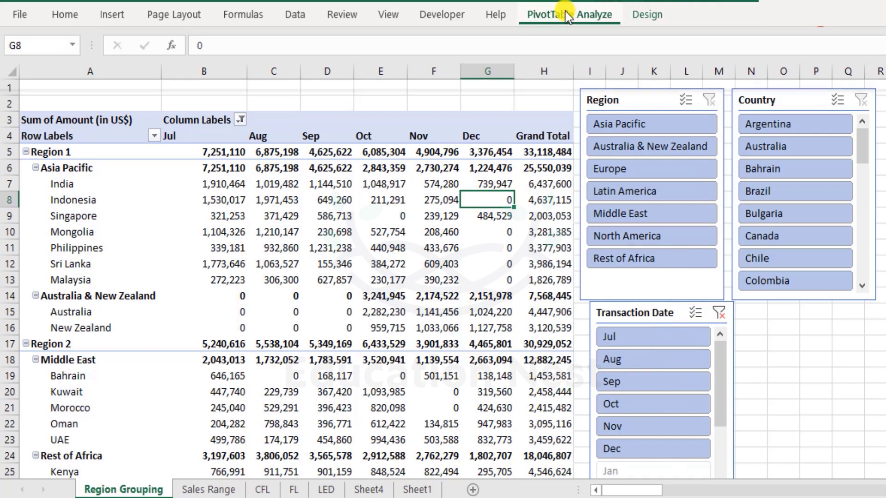
left_click(566, 10)
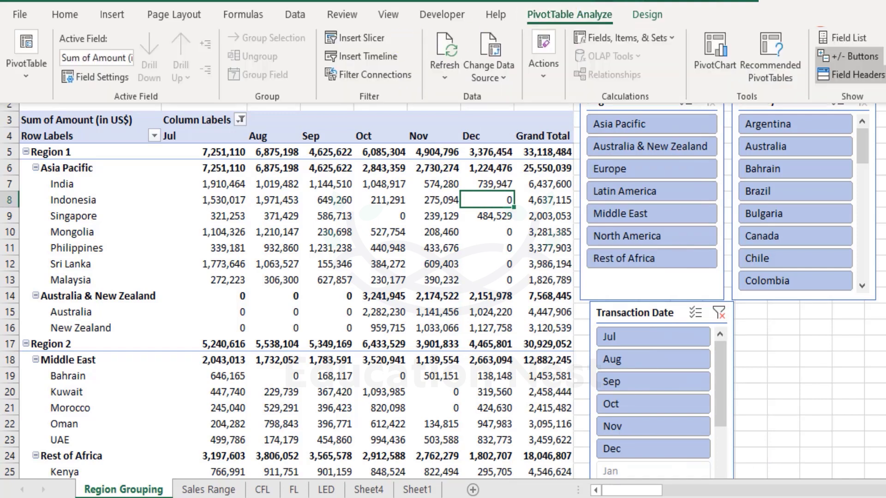
left_click(884, 97)
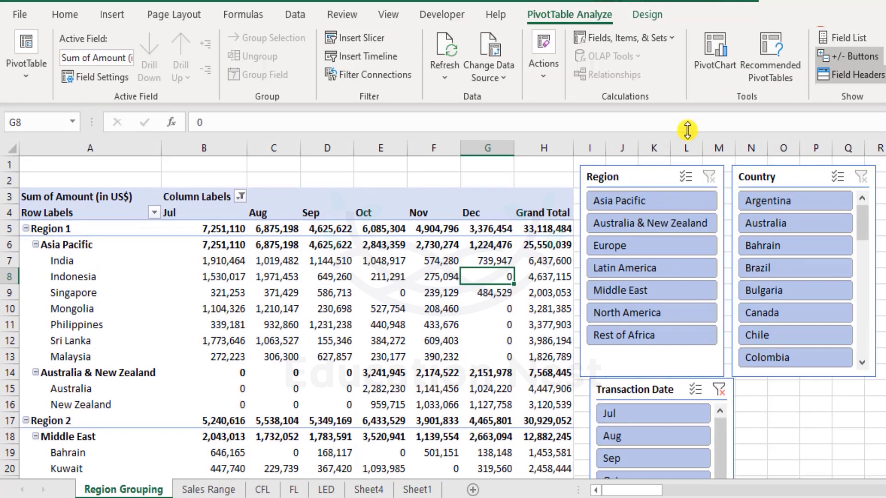
left_click(361, 37)
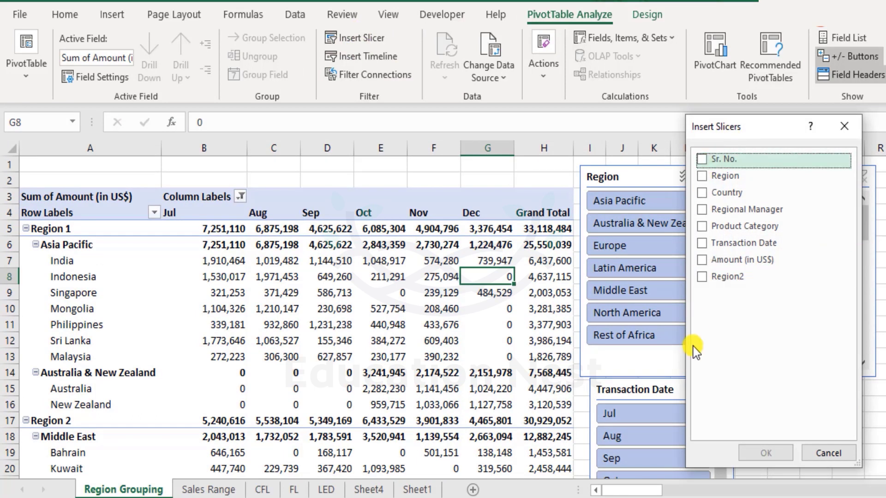
left_click(719, 226)
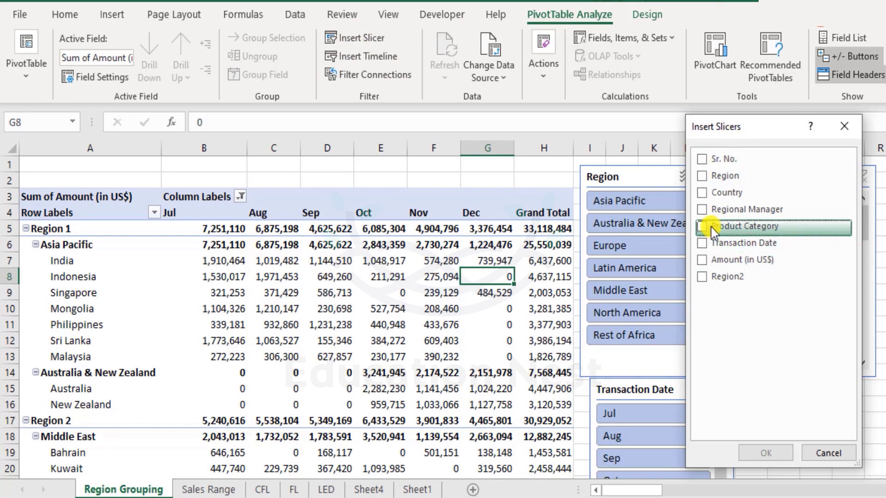
left_click(702, 227)
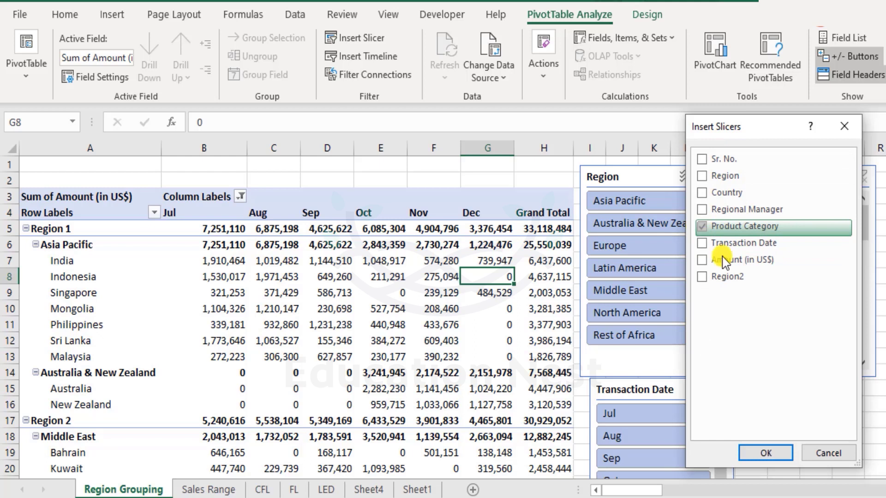
left_click(765, 453)
Step: Filter the pivot table by product category with the new slicer: FL alone, LED alone, and FL together with LED
left_click(527, 274)
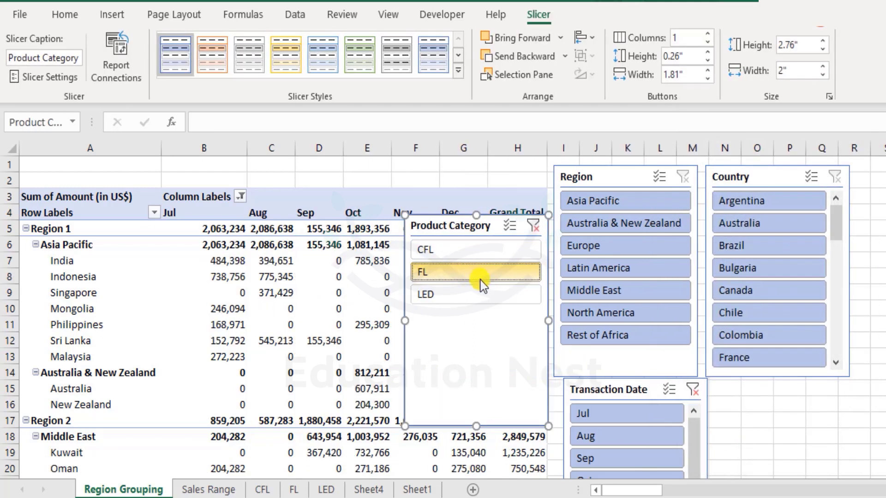
left_click(486, 295)
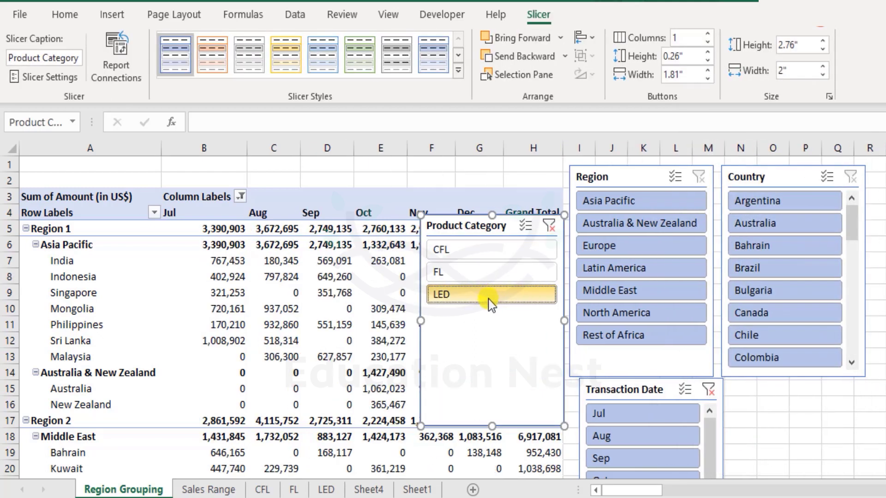
left_click(472, 276, "ctrl")
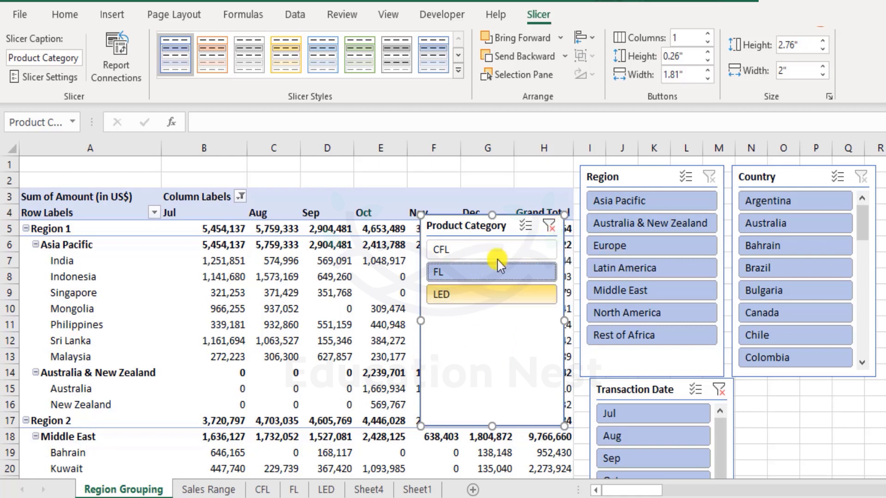
Step: Clear the Product Category filter and delete that slicer from the sheet
left_click(550, 226)
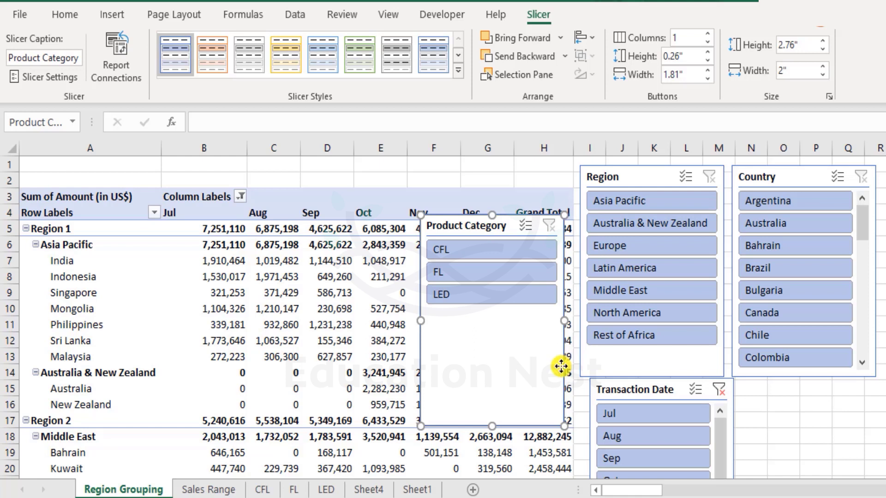
key("Delete")
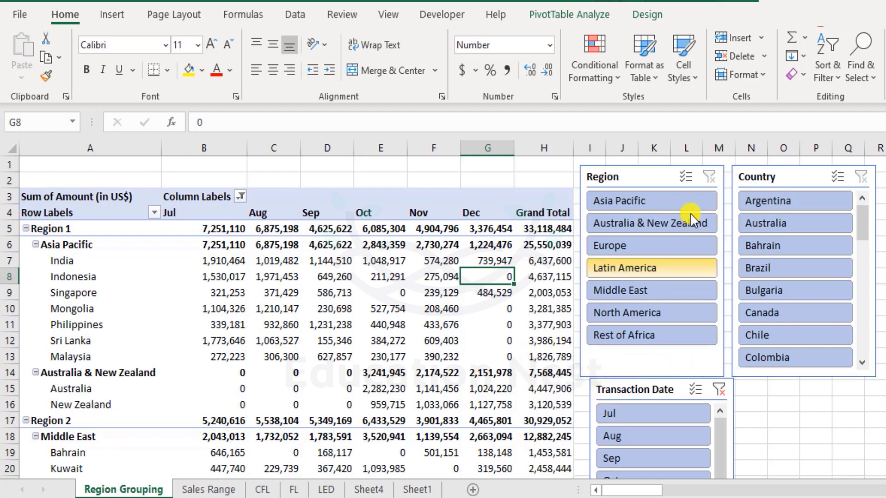
Step: Arrange the Region, Country and Transaction Date slicers side by side beside the pivot table, starting at about row 16
left_click_drag(639, 391, 856, 380)
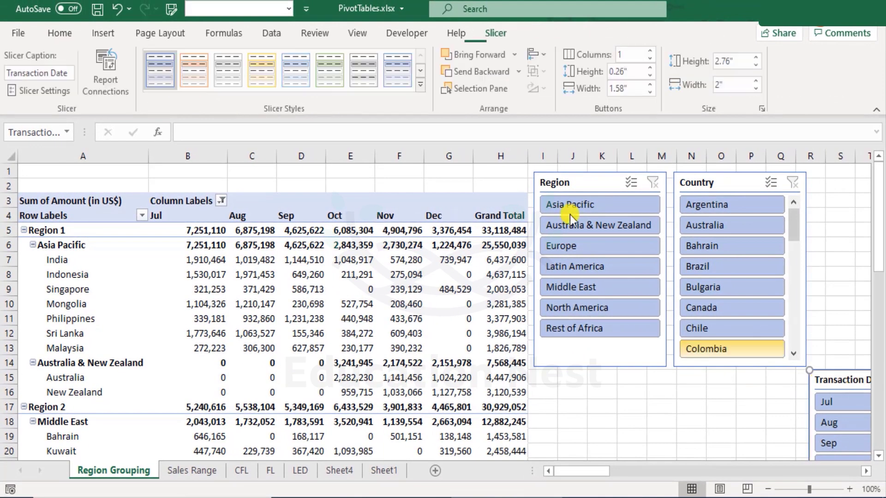
left_click_drag(573, 184, 572, 398)
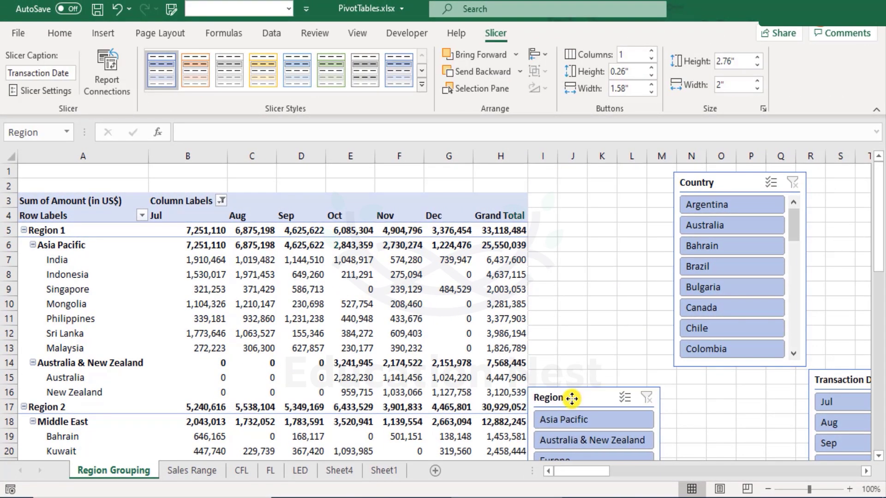
left_click_drag(712, 181, 702, 394)
left_click_drag(824, 381, 812, 396)
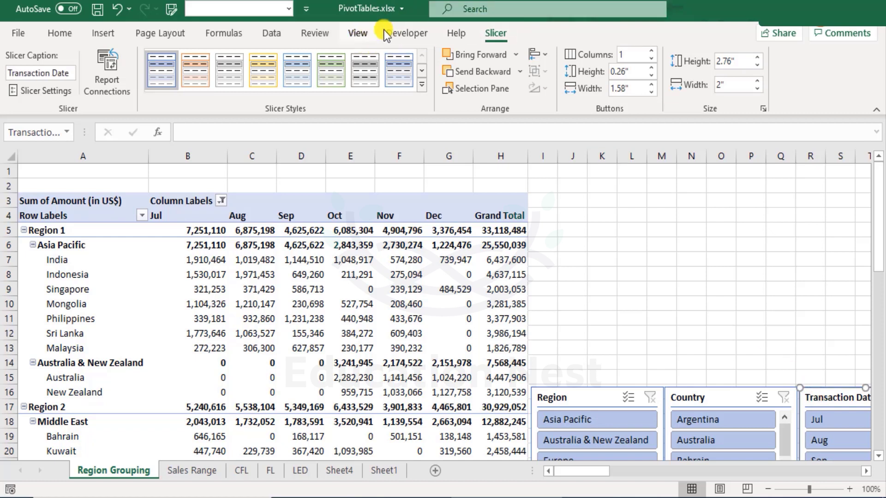
Step: Check which fields a pivot table timeline can use, and look at the transaction dates in the Sheet1 source data
left_click(392, 333)
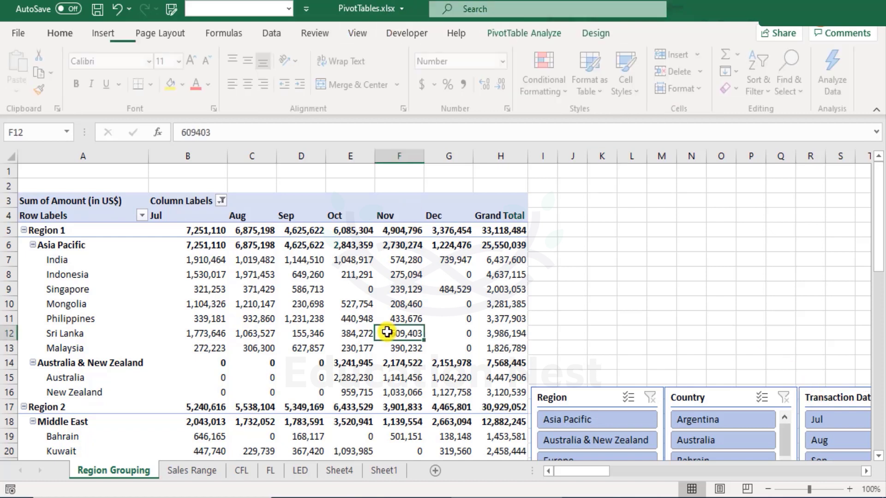
left_click(536, 34)
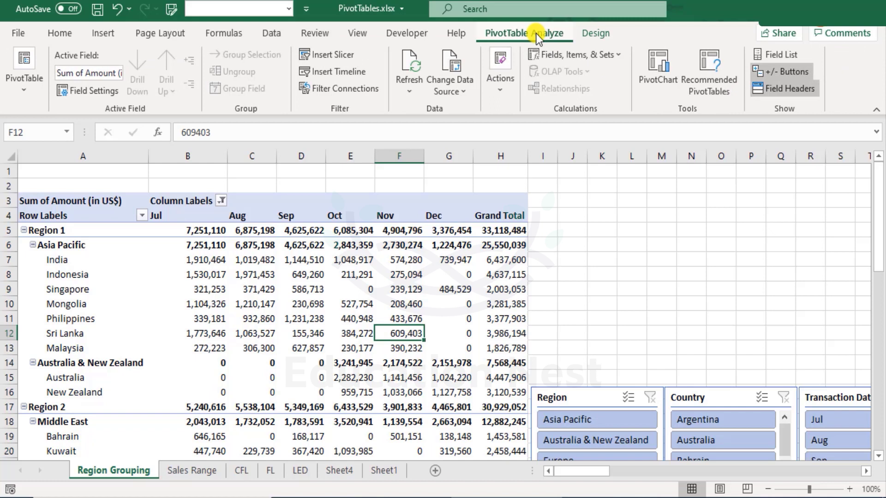
left_click(356, 71)
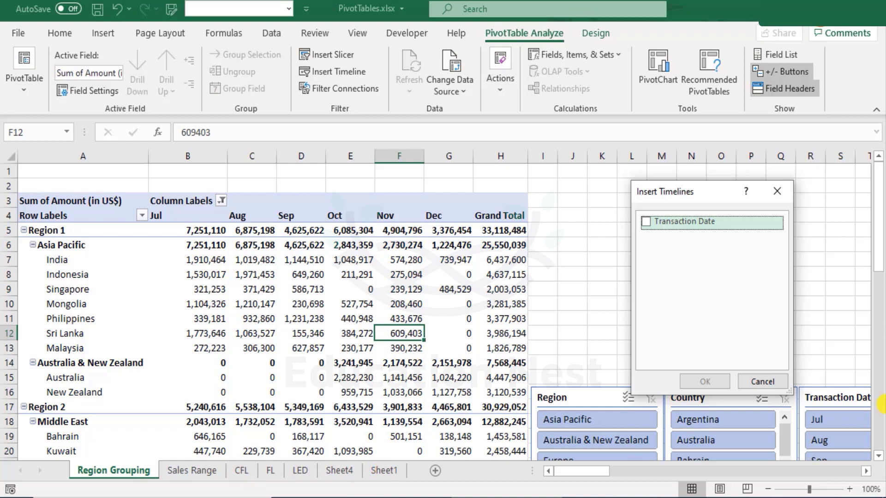
left_click(782, 381)
left_click(382, 468)
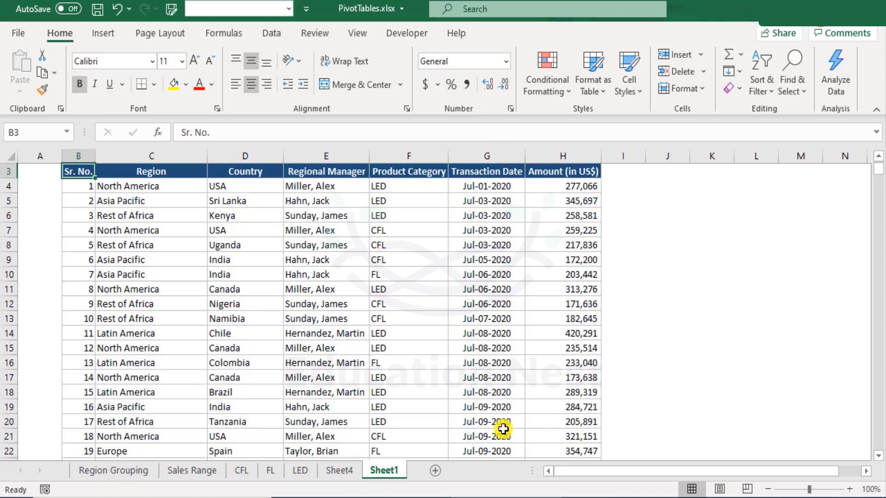
left_click(116, 473)
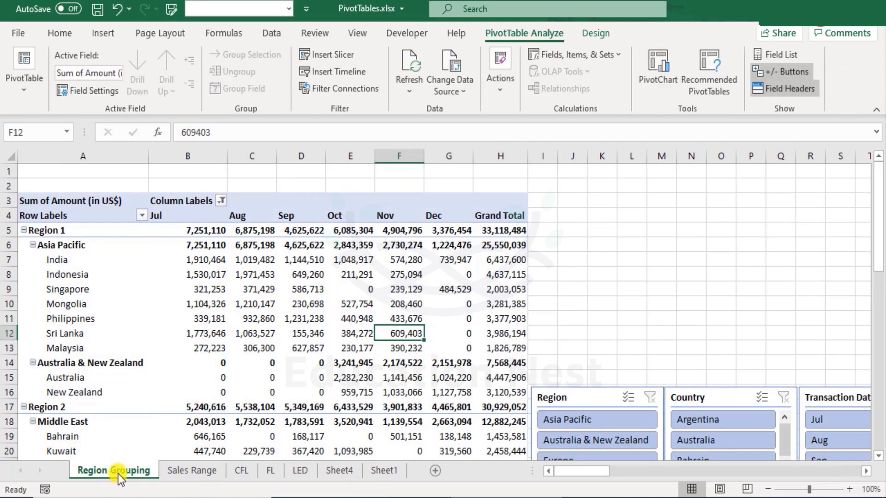
Step: Insert a Transaction Date timeline, place it above the slicers beside the pivot table, and widen it to about 4.77"
left_click(362, 73)
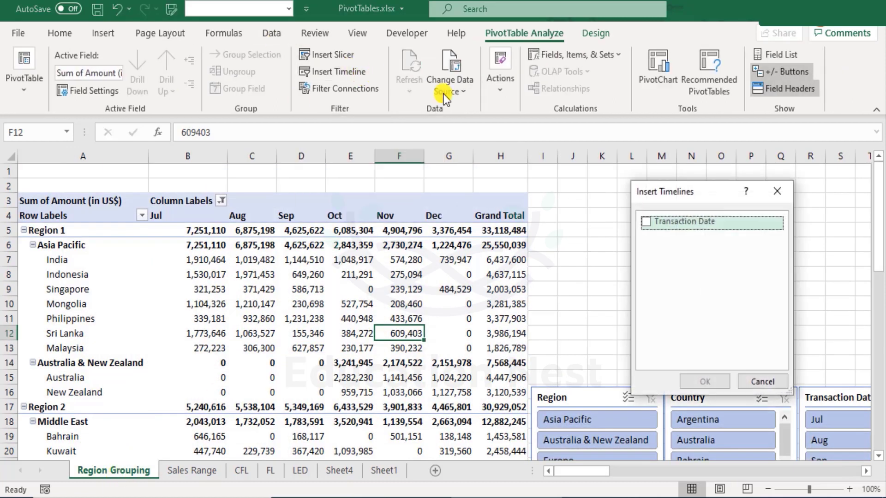
left_click(647, 223)
left_click(703, 383)
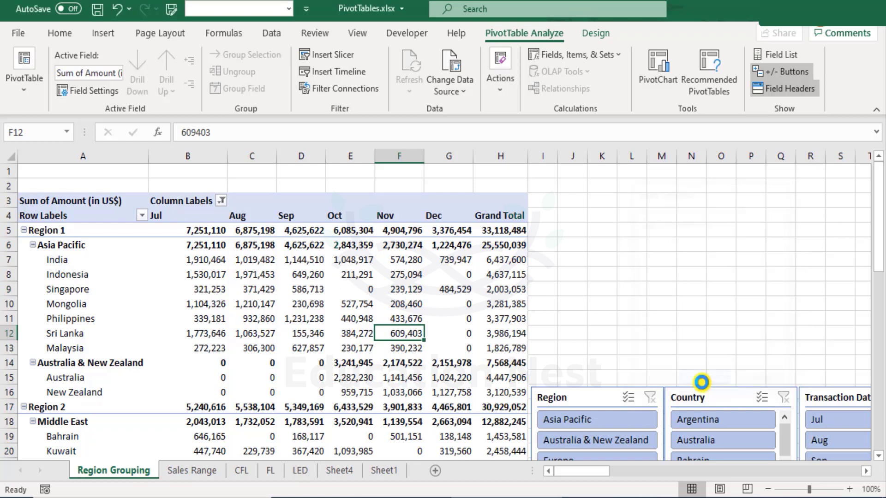
left_click_drag(465, 262, 623, 190)
left_click_drag(777, 233, 852, 232)
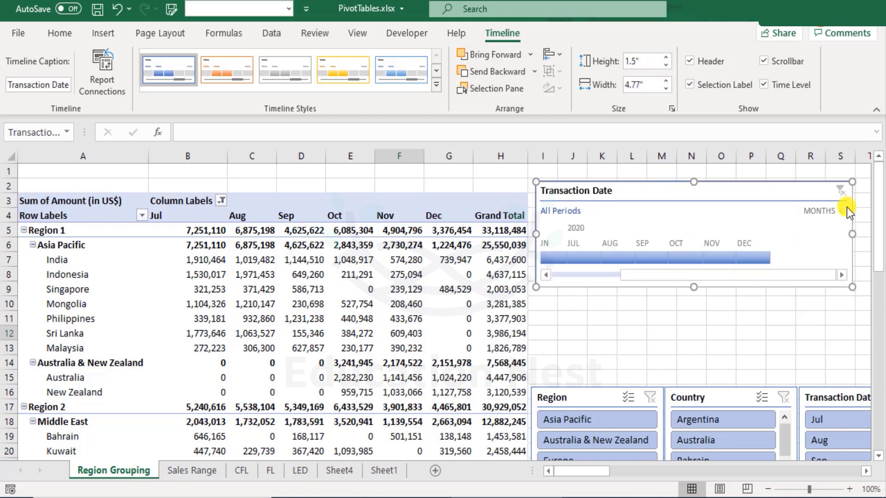
Step: Filter the pivot table to Jul 2020 with the Transaction Date timeline and review the rows
left_click_drag(624, 274, 583, 275)
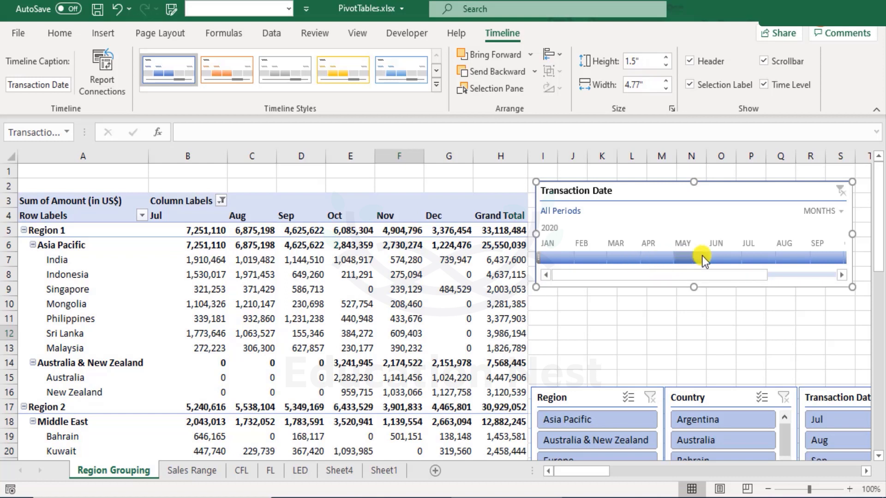
left_click_drag(735, 272, 574, 270)
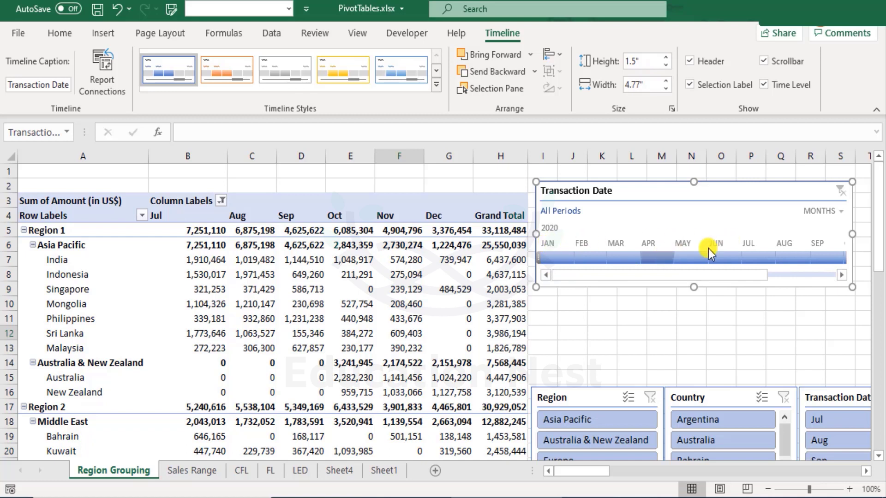
left_click(757, 257)
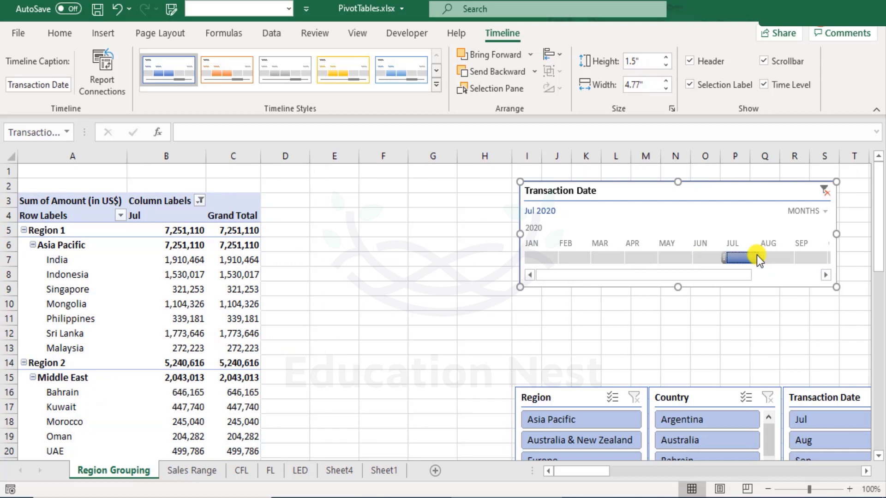
scroll(379, 255, "down", 3)
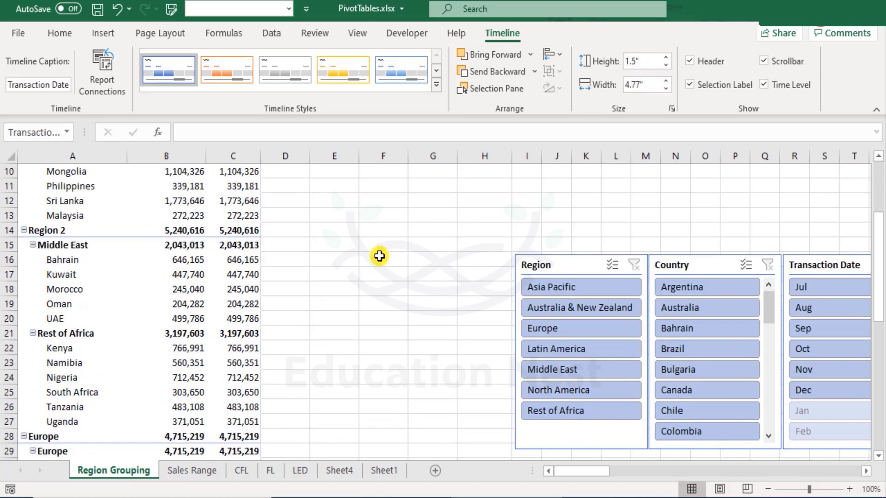
scroll(379, 256, "up", 3)
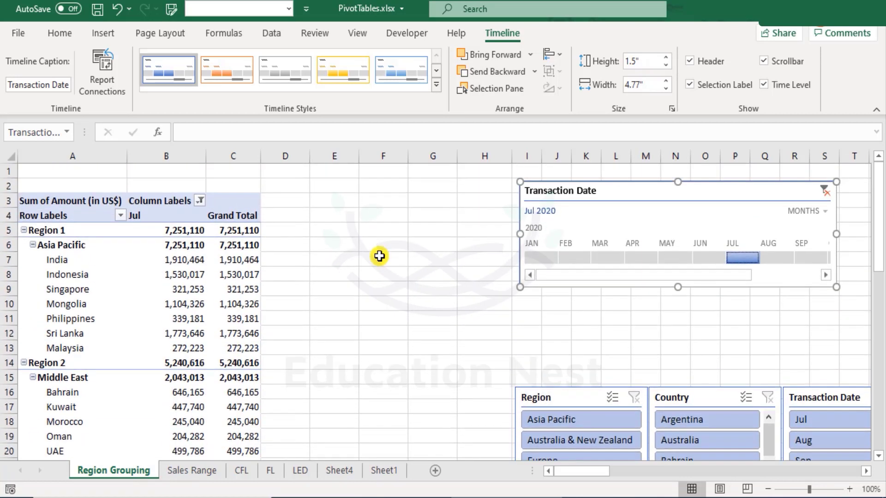
Step: Filter the pivot table to Jun 2020 and afterward to the range Jul to Sep 2020 with the Transaction Date timeline
left_click(701, 258)
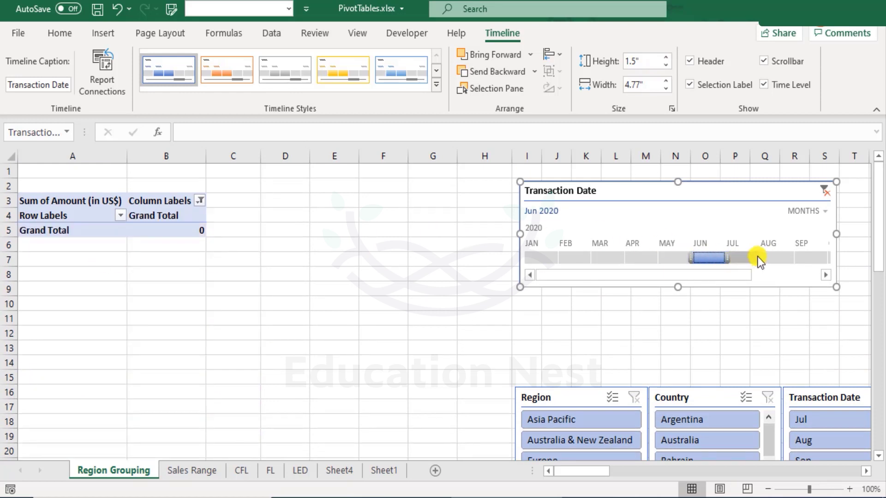
left_click_drag(750, 277, 825, 276)
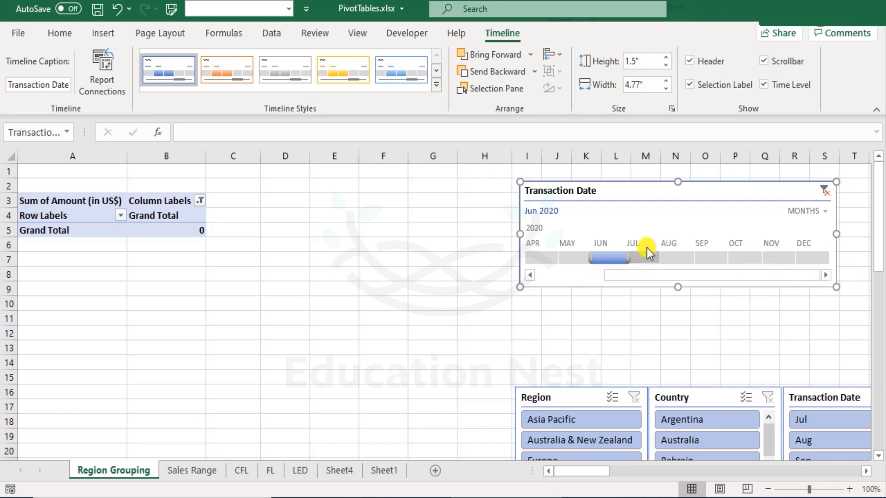
left_click_drag(646, 256, 716, 259)
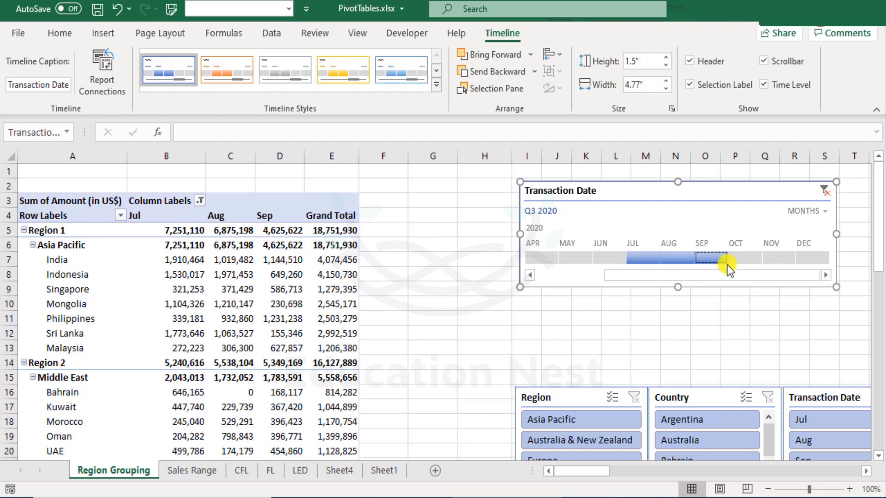
Step: Filter the timeline in turn to Oct 2020, Dec 2020 and the whole range Oct to Dec 2020, and review the pivot table rows
left_click(745, 257)
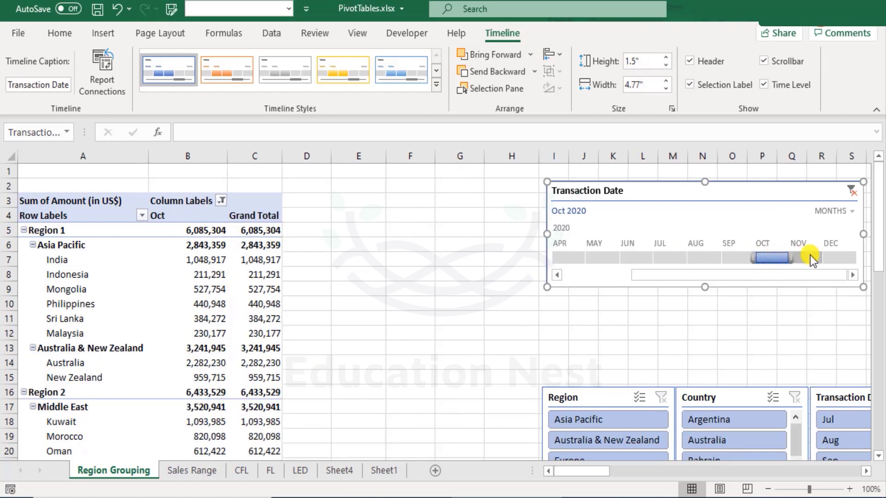
left_click(835, 255)
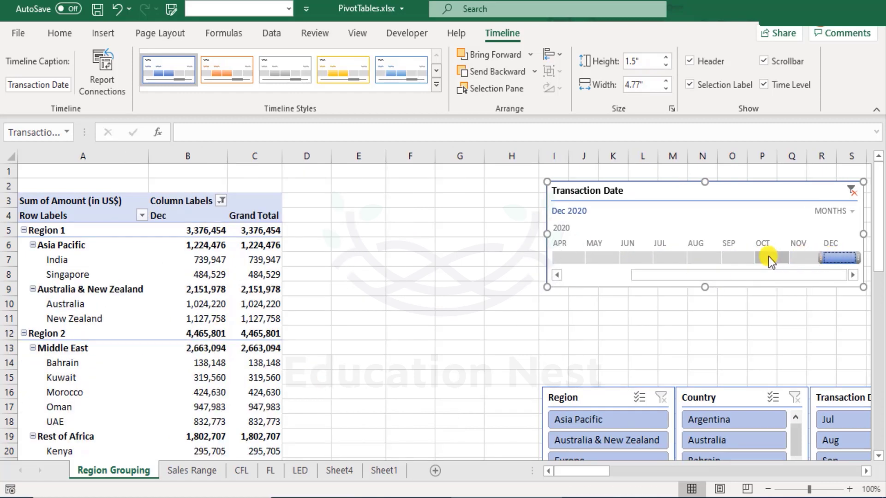
mouse_move(768, 257)
left_mouse_down()
mouse_move(804, 258)
mouse_move(766, 259)
left_mouse_up()
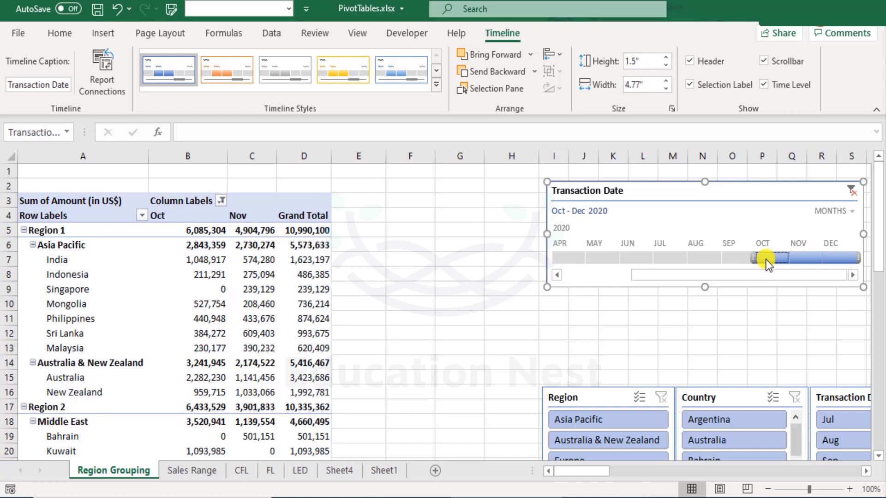
scroll(466, 291, "down", 4)
scroll(469, 288, "up", 4)
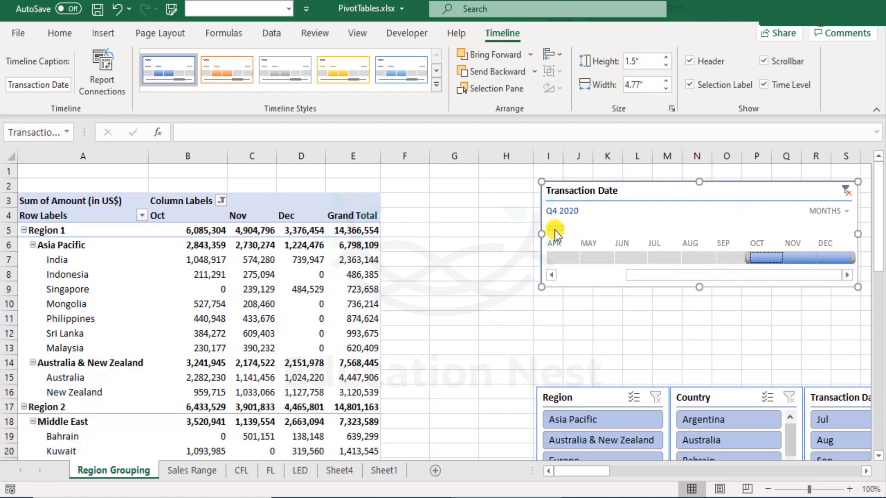
Step: Widen the Transaction Date timeline to about 6.14" and use it to filter the pivot table to the range Sep to Dec 2020
left_click_drag(541, 233, 450, 234)
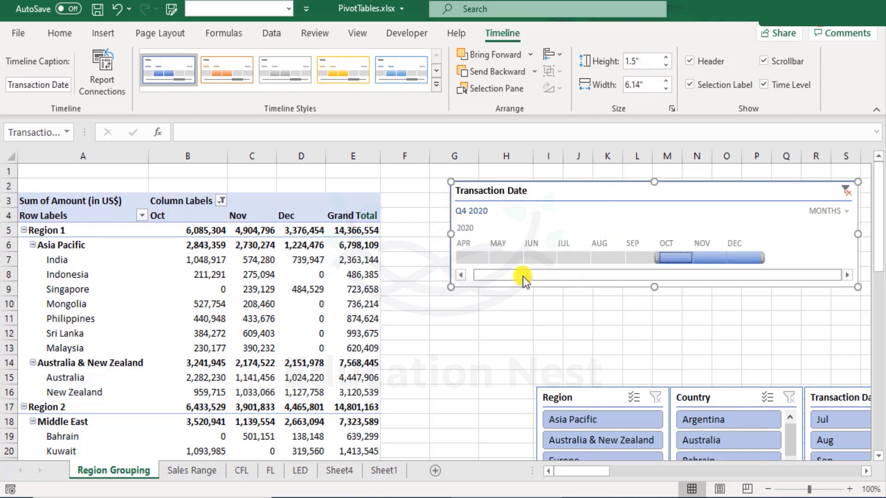
left_click_drag(522, 276, 466, 276)
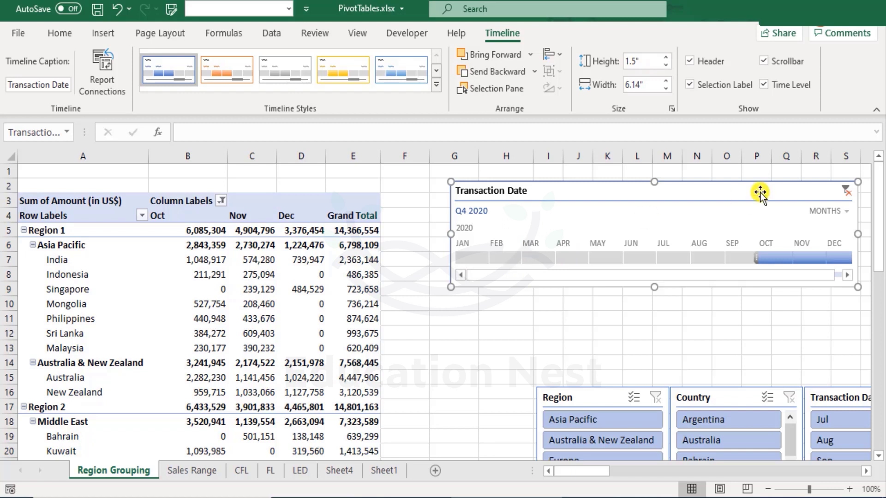
left_click(741, 260)
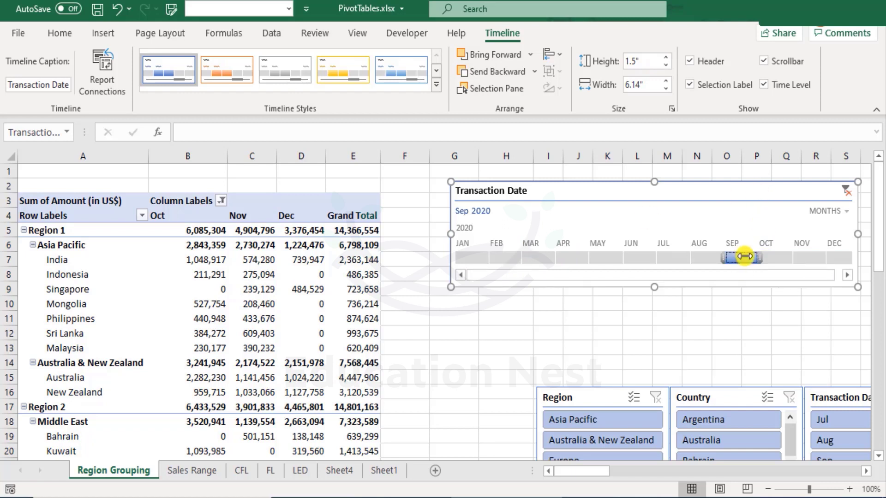
left_click(768, 258)
left_click(809, 258)
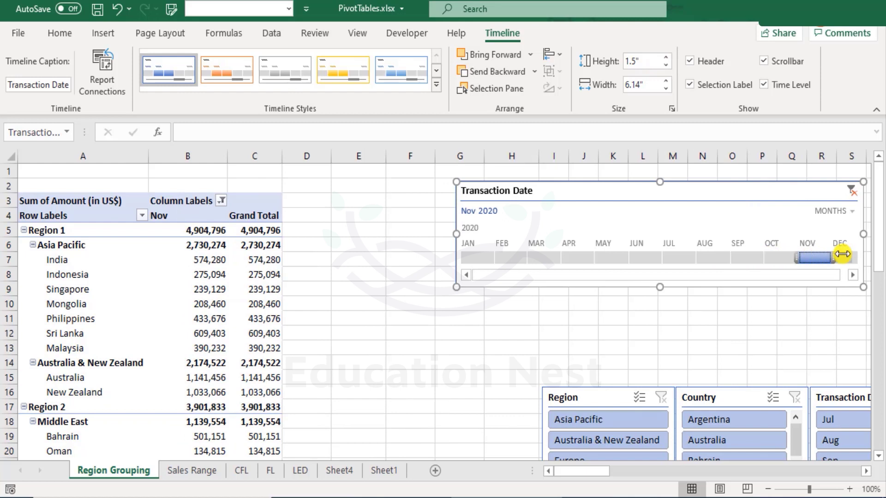
left_click_drag(809, 255, 745, 255)
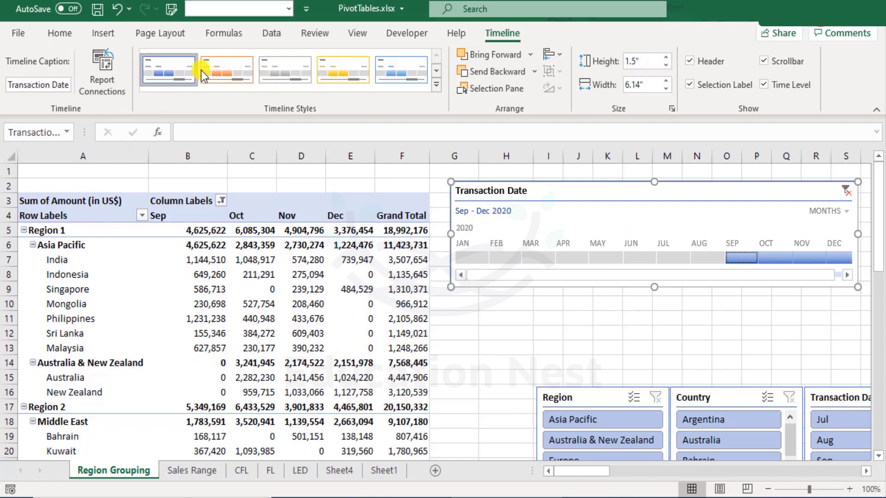
Step: Restyle the Transaction Date timeline, trying the dark orange and dark blue styles before settling on the light green one
left_click(435, 84)
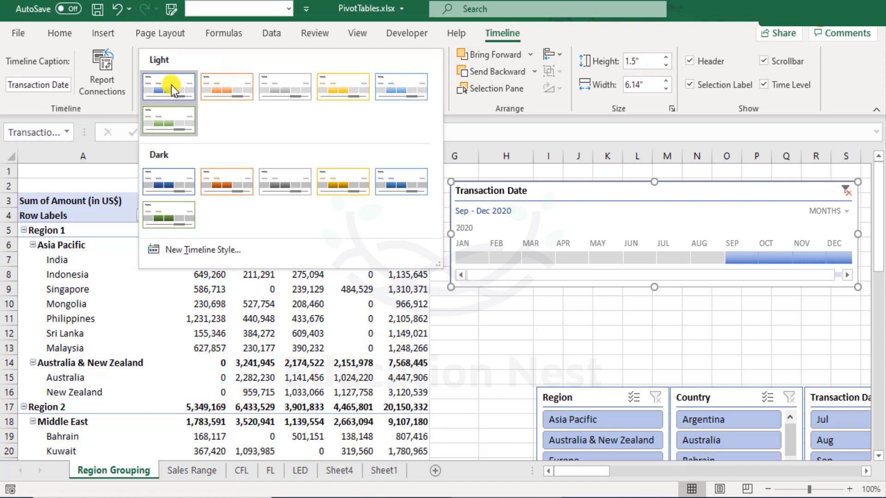
left_click(236, 184)
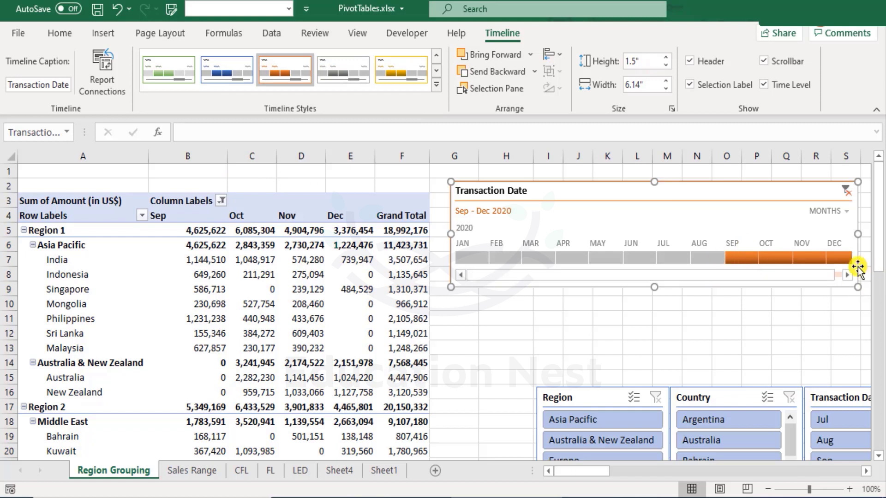
left_click(229, 72)
left_click(170, 65)
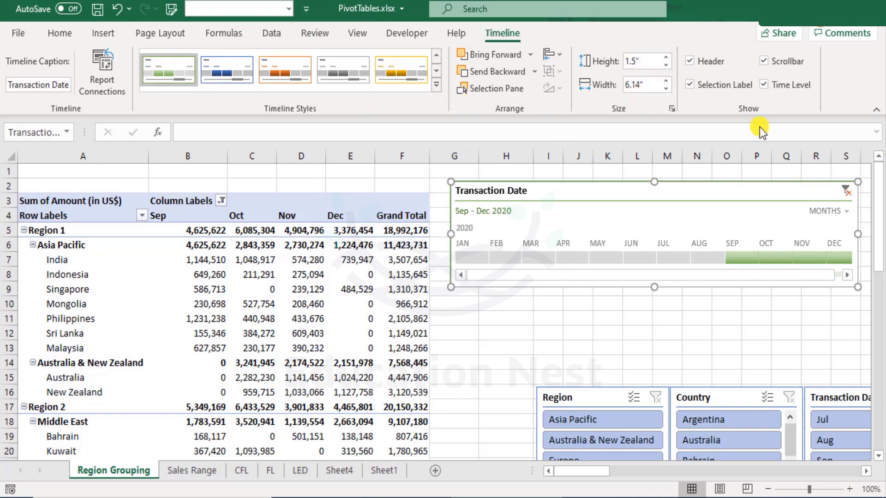
left_click(661, 361)
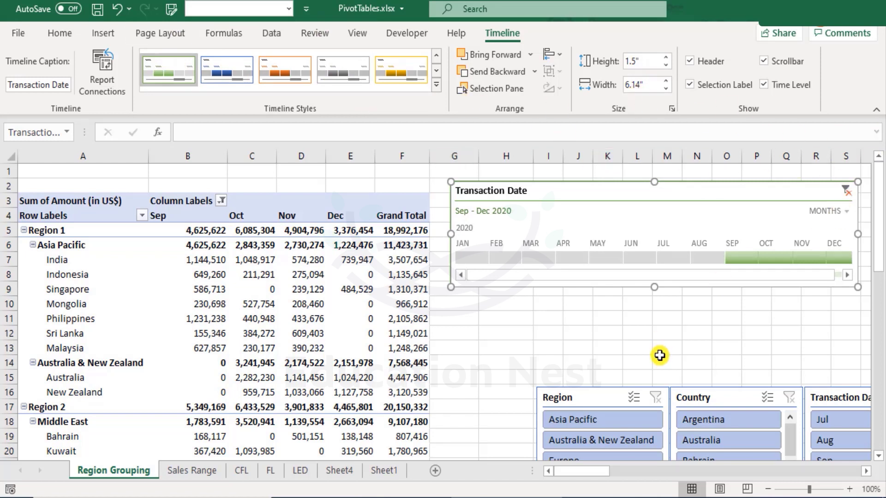
Step: Apply the dark orange slicer style to the Region slicer
left_click(595, 397)
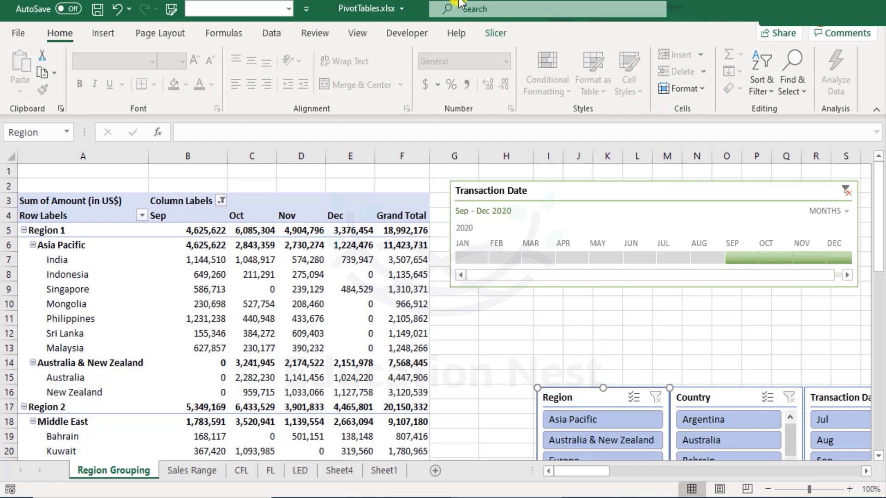
left_click(507, 34)
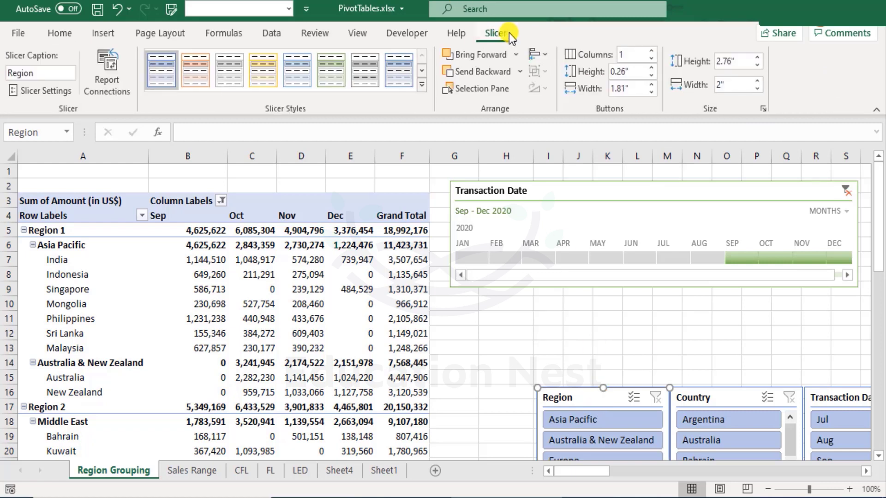
left_click(430, 82)
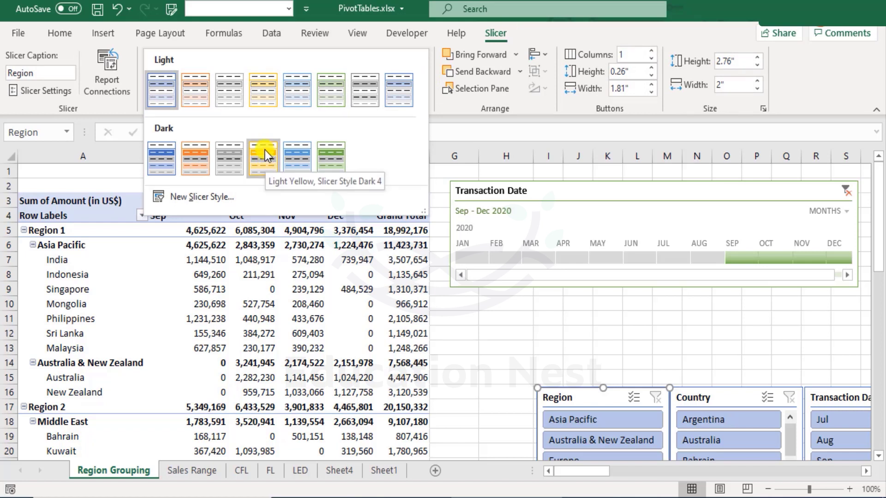
left_click(195, 159)
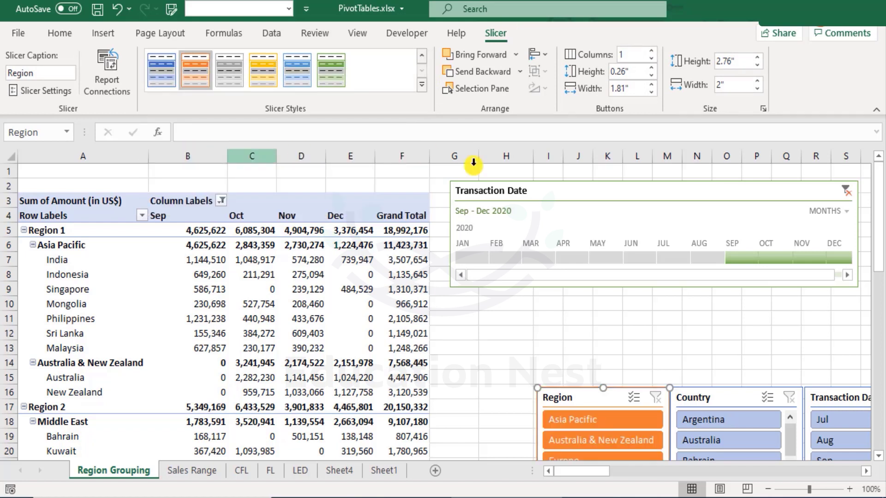
Step: Apply Slicer Style Dark 4 (yellow) to the Country slicer and the dark green style to the Transaction Date slicer
left_click(725, 397)
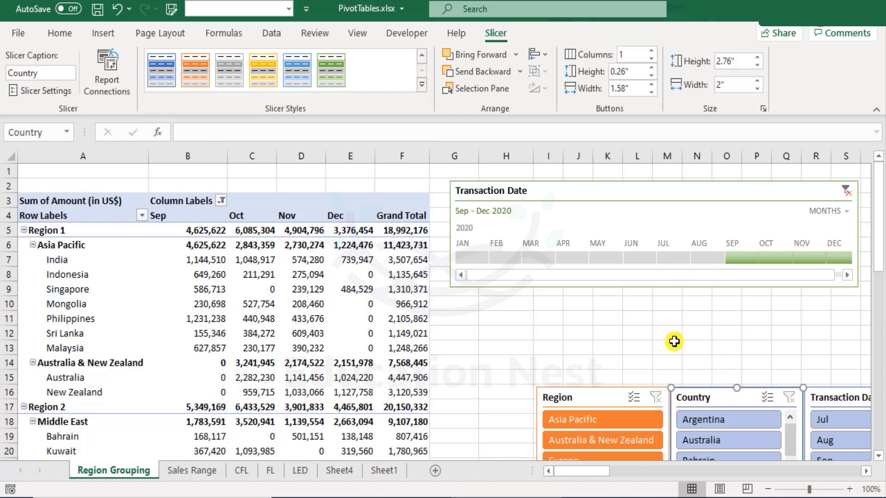
left_click(263, 70)
left_click(830, 393)
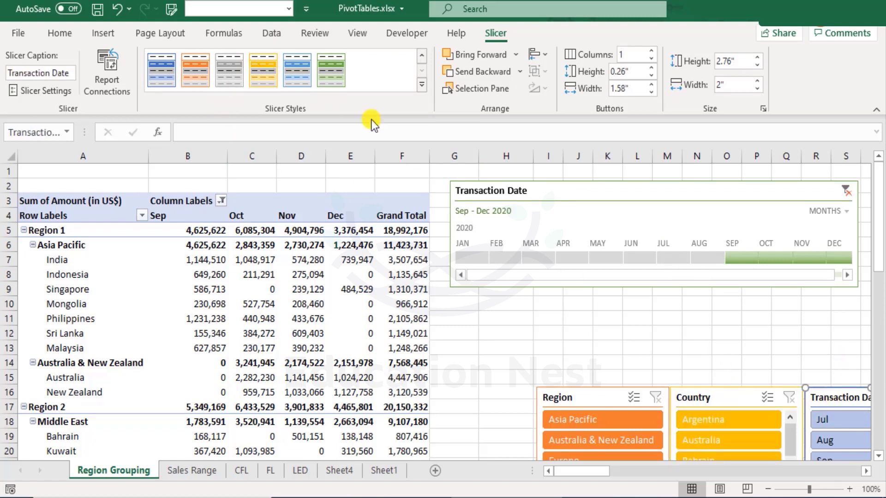
left_click(331, 70)
Step: Change the Country slicer to the dark blue slicer style and review the restyled slicers beside the pivot table
left_click(737, 397)
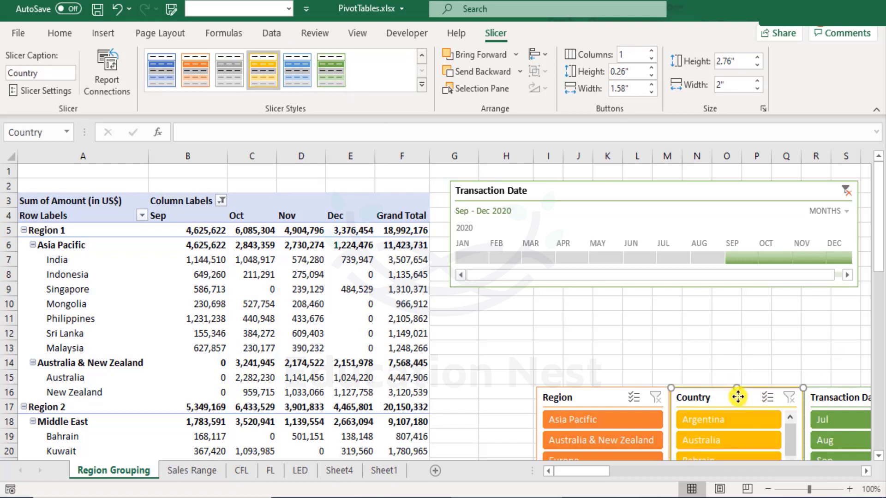
scroll(761, 391, "up", 2)
left_click(160, 73)
left_click_drag(875, 247, 880, 312)
left_click_drag(596, 468, 536, 461)
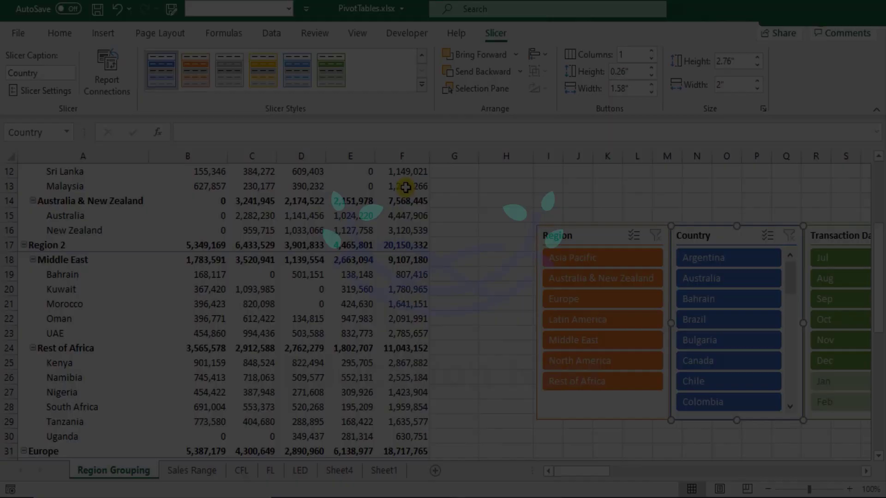